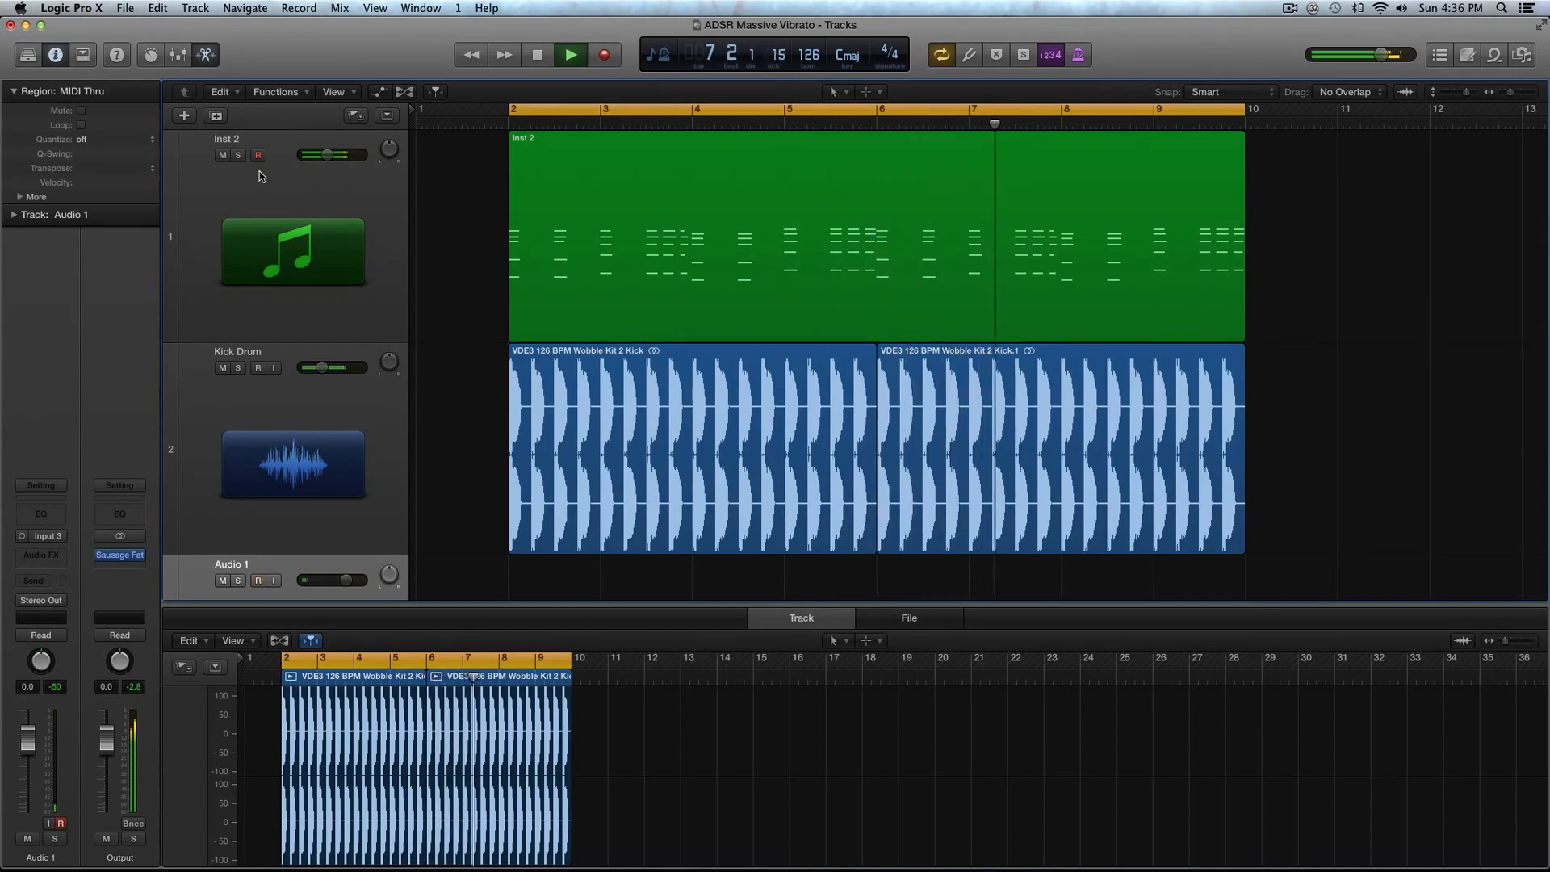
- Stop playback and select the Inst 2 track with its MIDI region
key(super+Right)
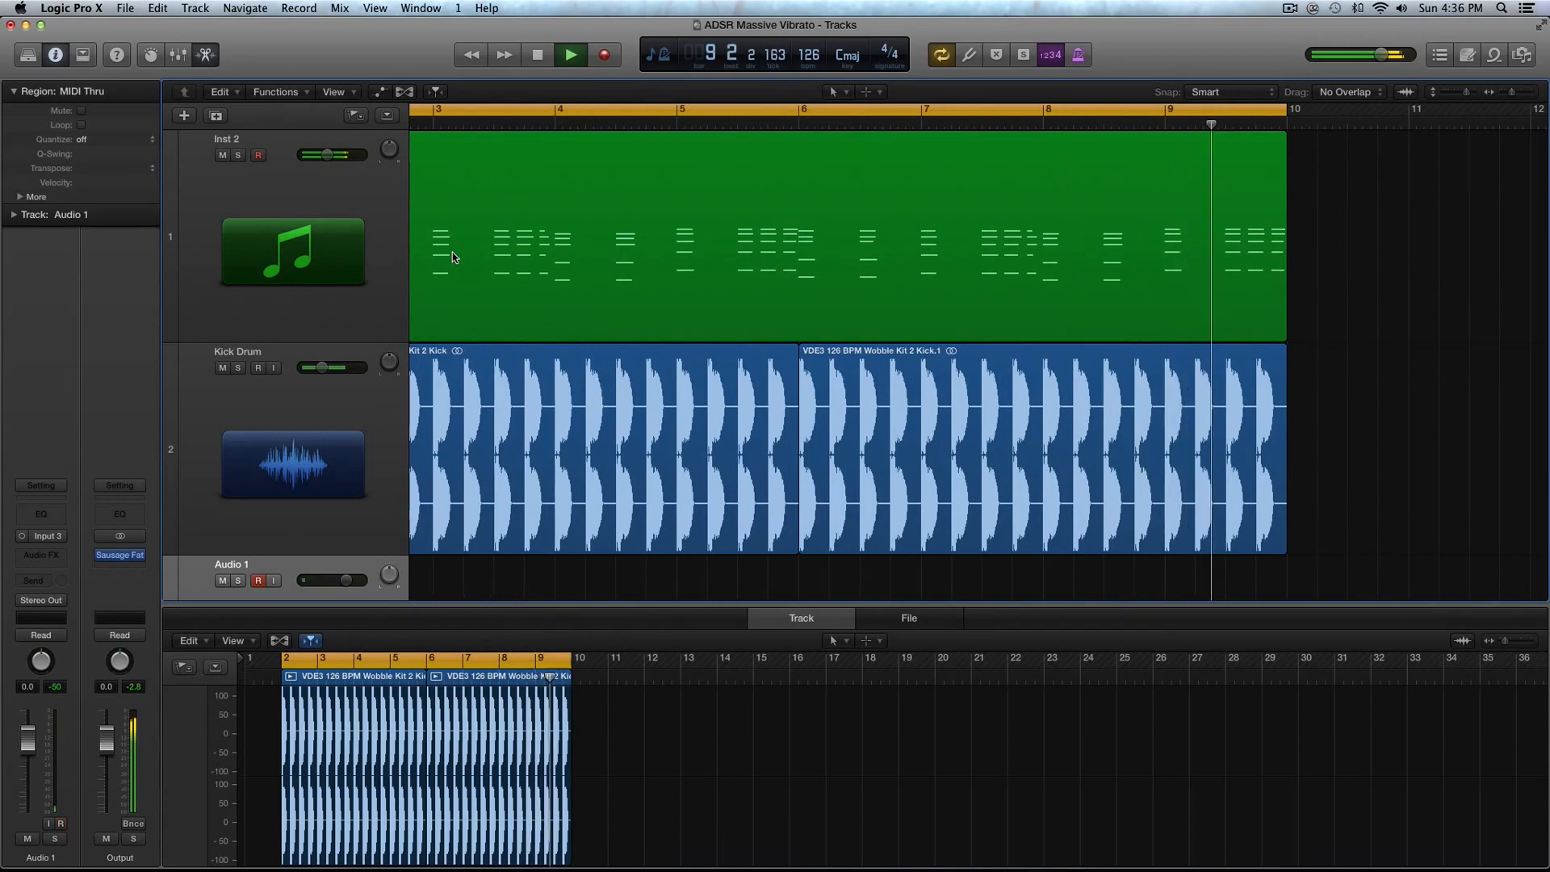
key(space)
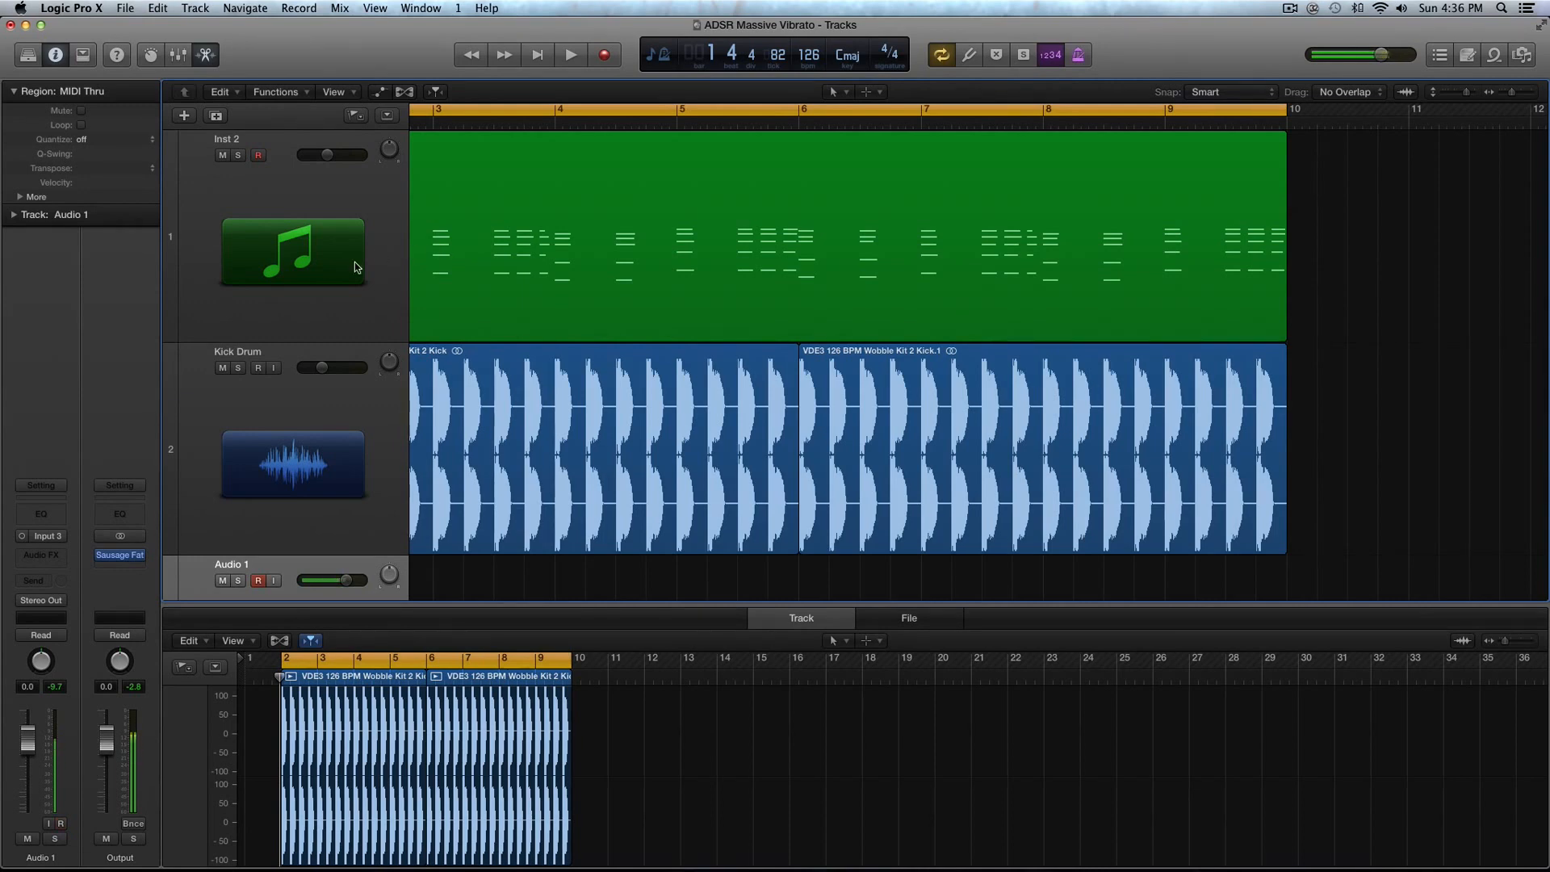
click(389, 268)
scroll(389, 268, left, 5)
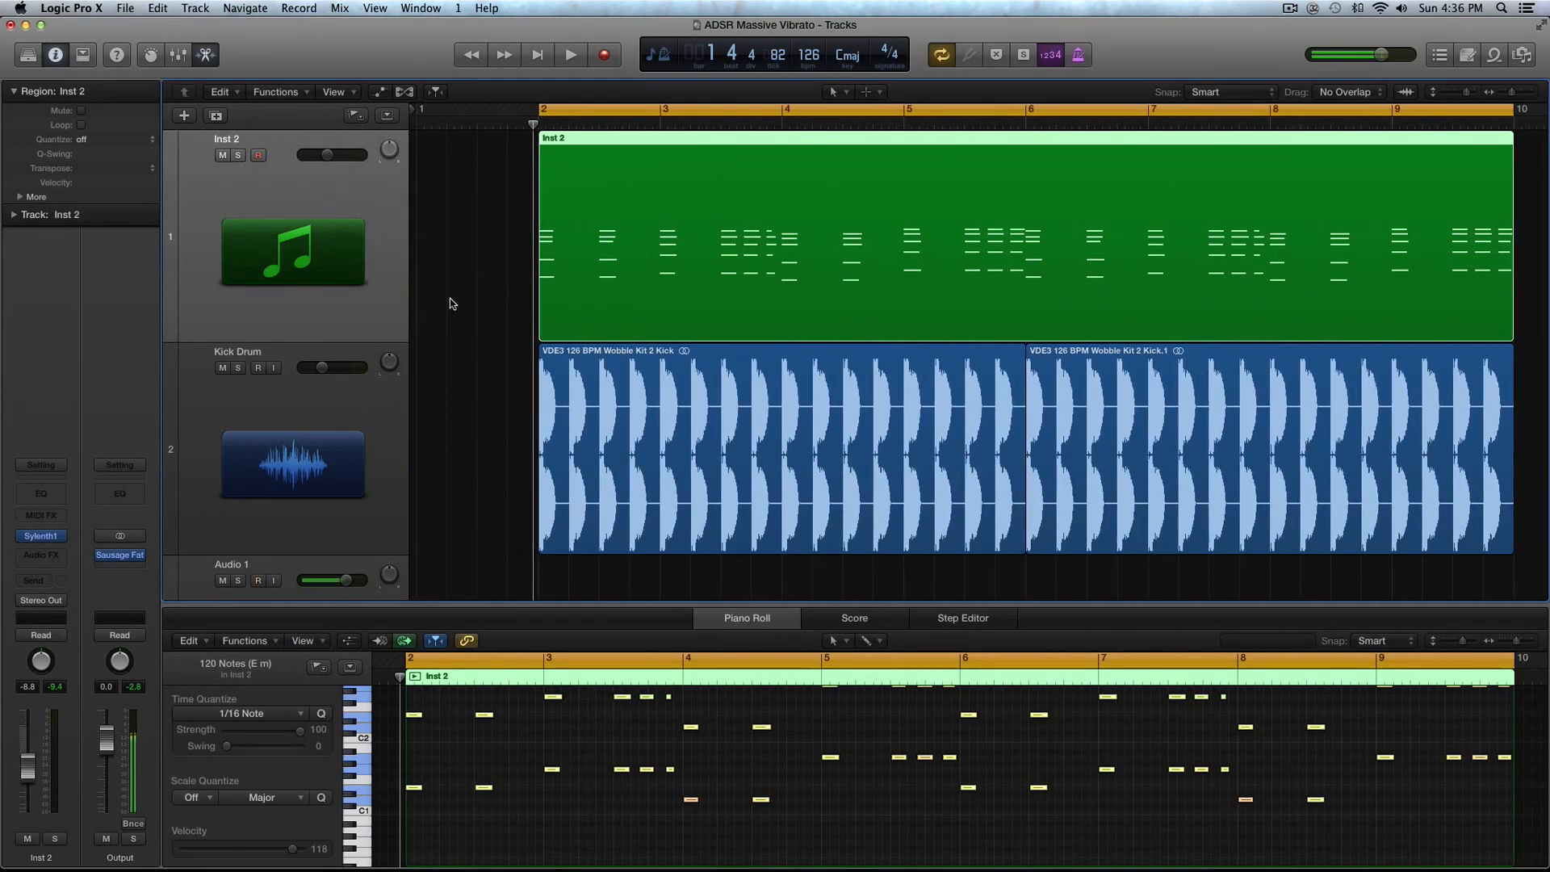
click(380, 380)
click(379, 313)
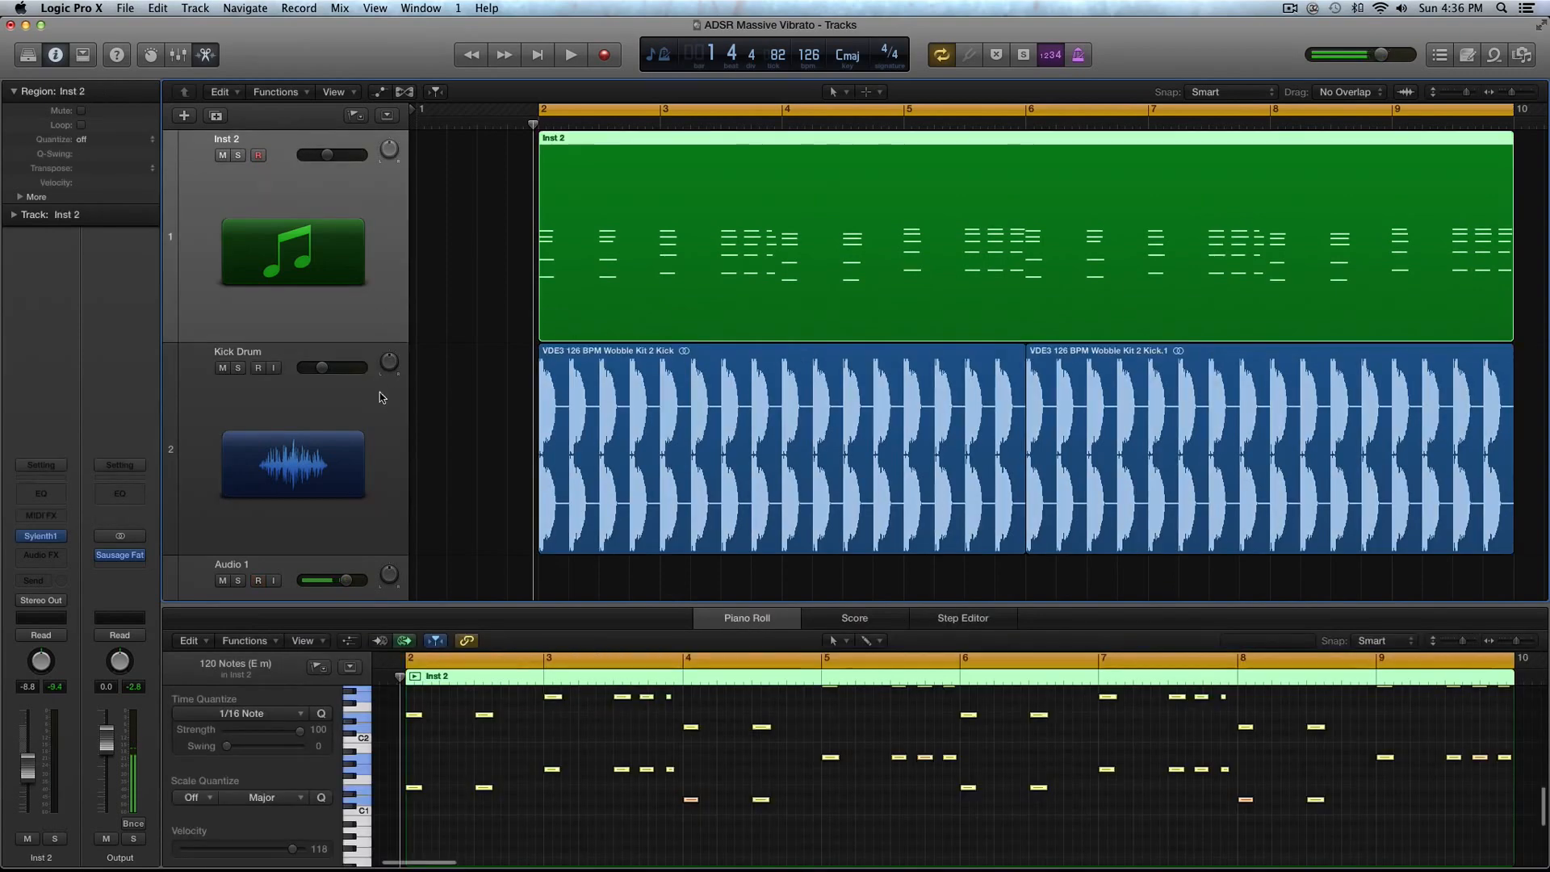
- Open the Sylenth1 instrument on the Inst 2 track and reposition its window over the lower part of the arrangement
click(40, 535)
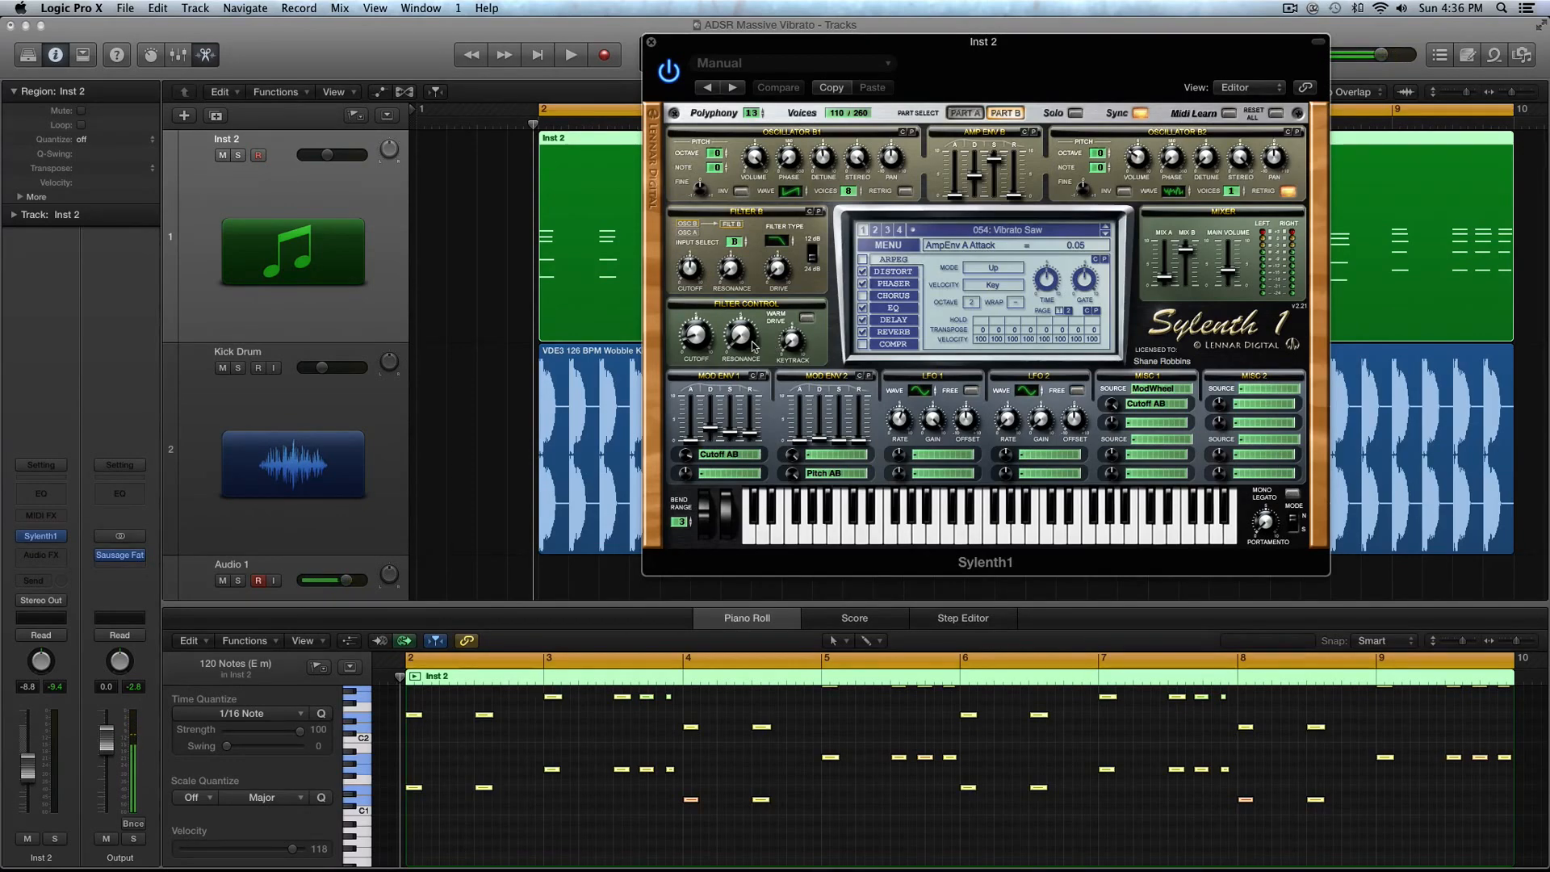
drag(699, 41, 595, 138)
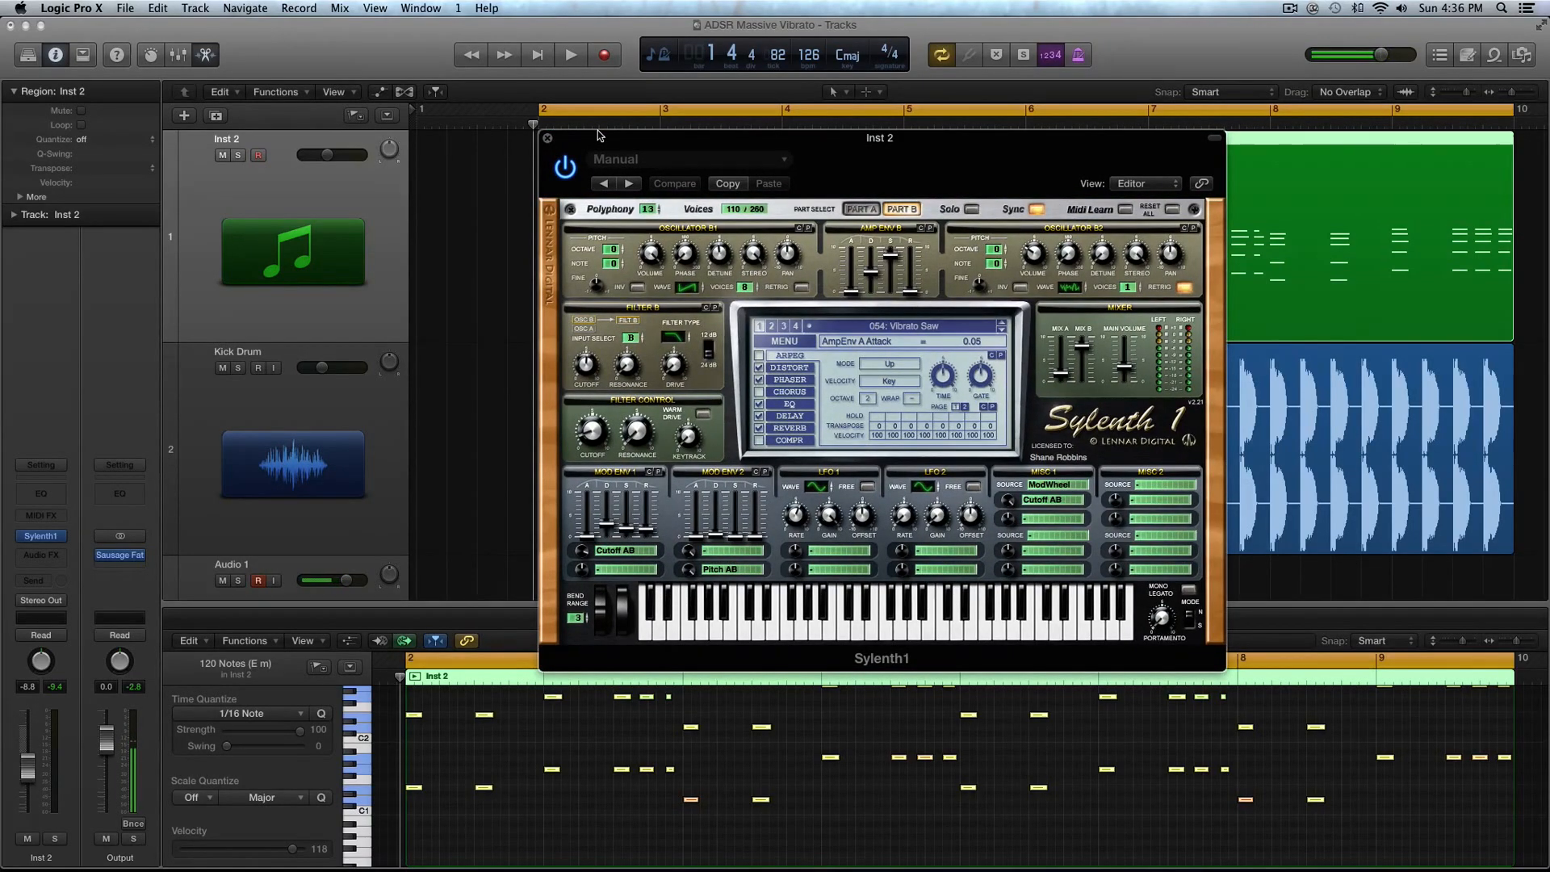
mouse_move(606, 138)
mouse_down()
mouse_move(769, 205)
mouse_move(611, 166)
mouse_move(599, 137)
mouse_up()
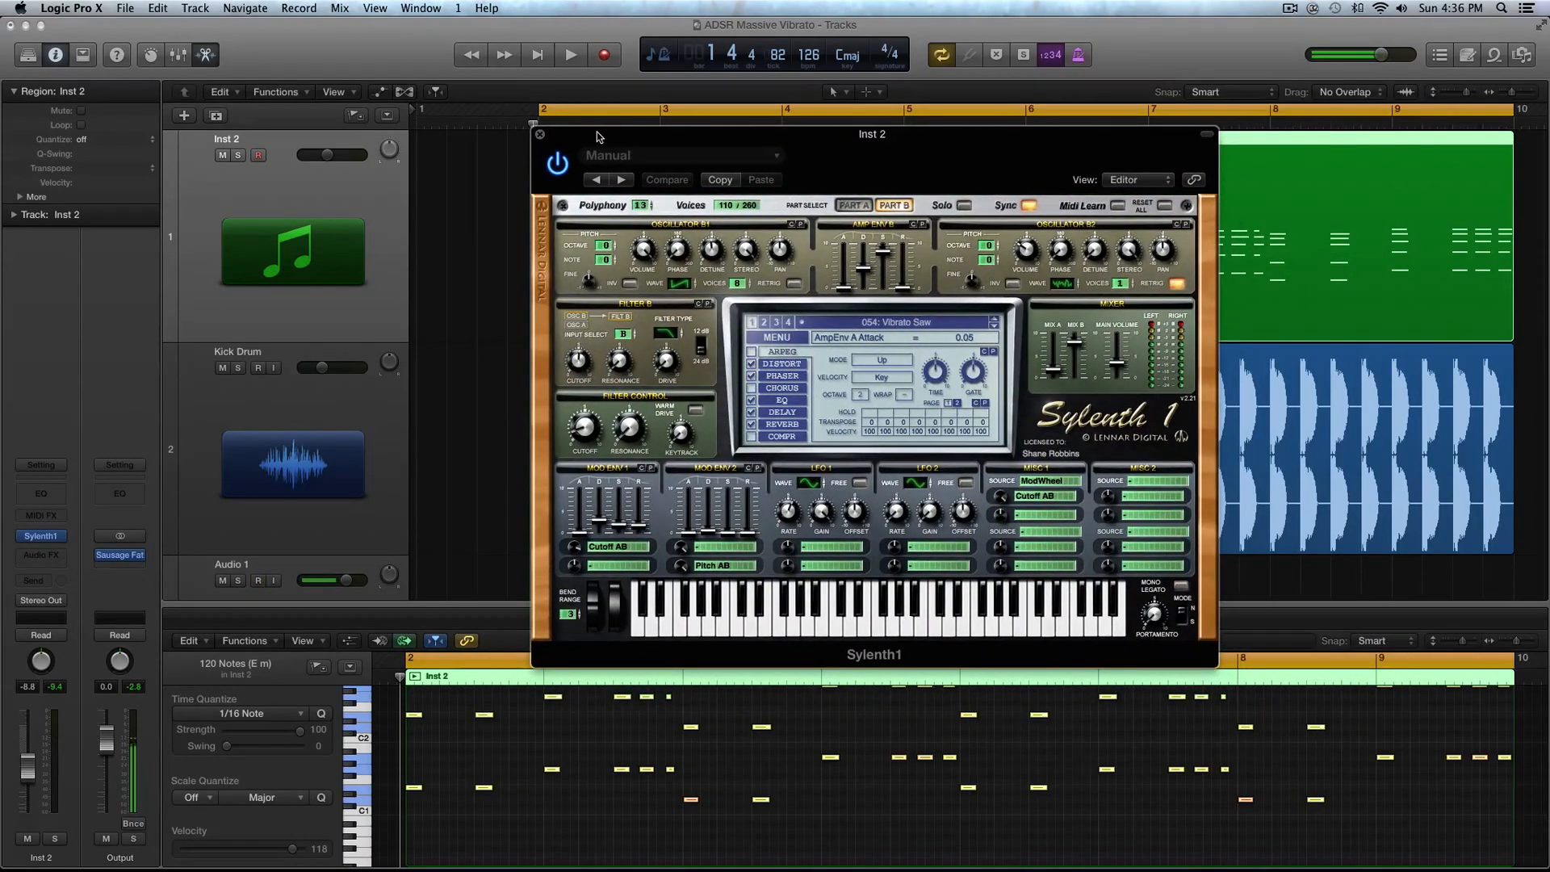
drag(597, 136, 677, 226)
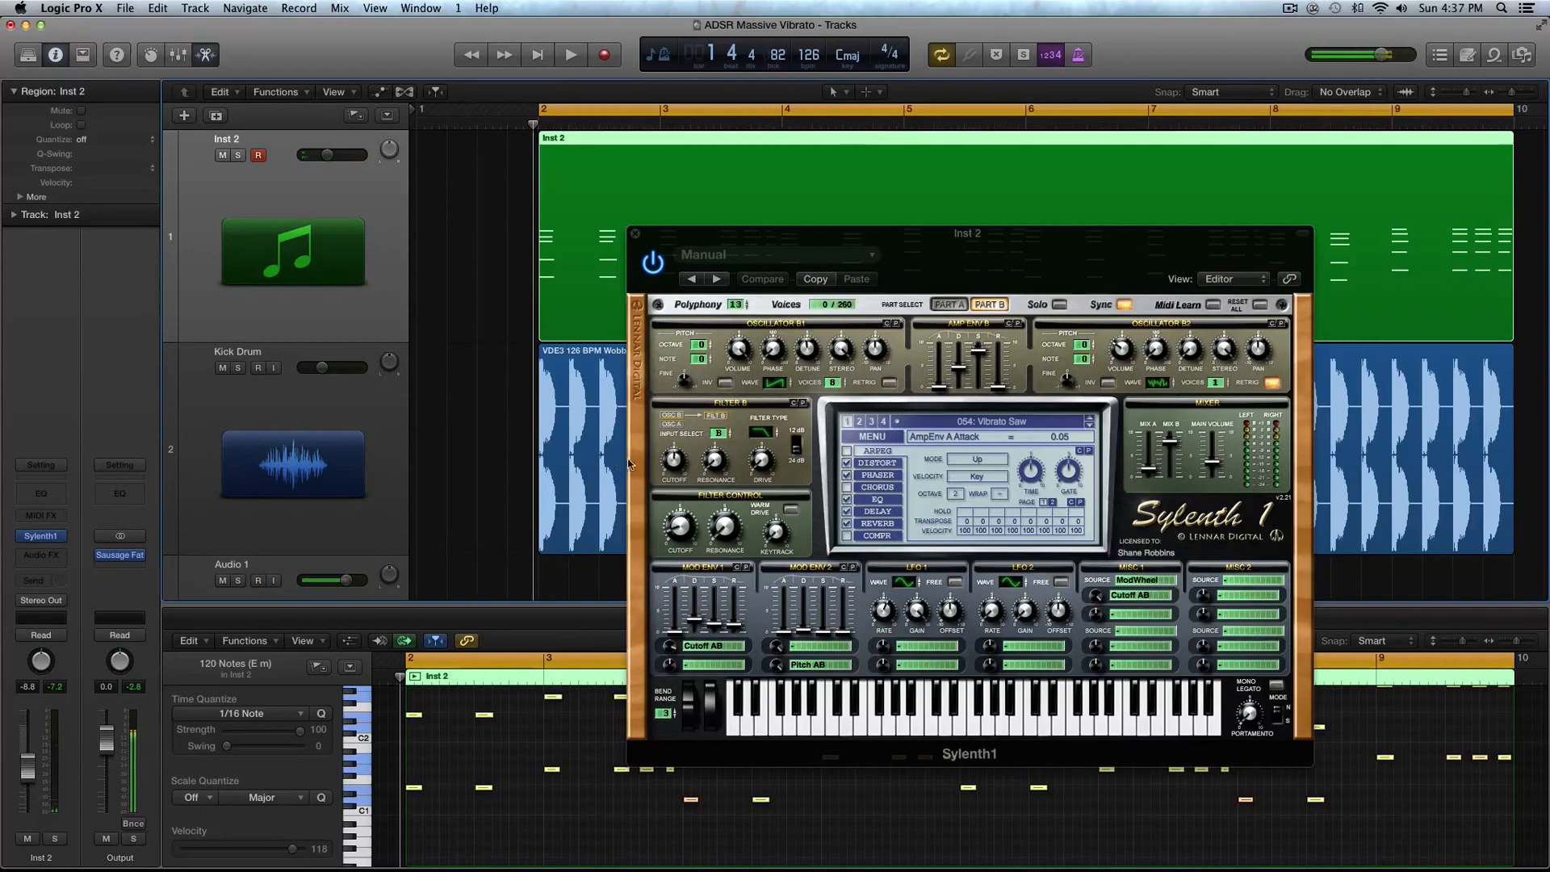
- Switch Sylenth1 to Part A and set the LFO 1 gain to 10
click(949, 306)
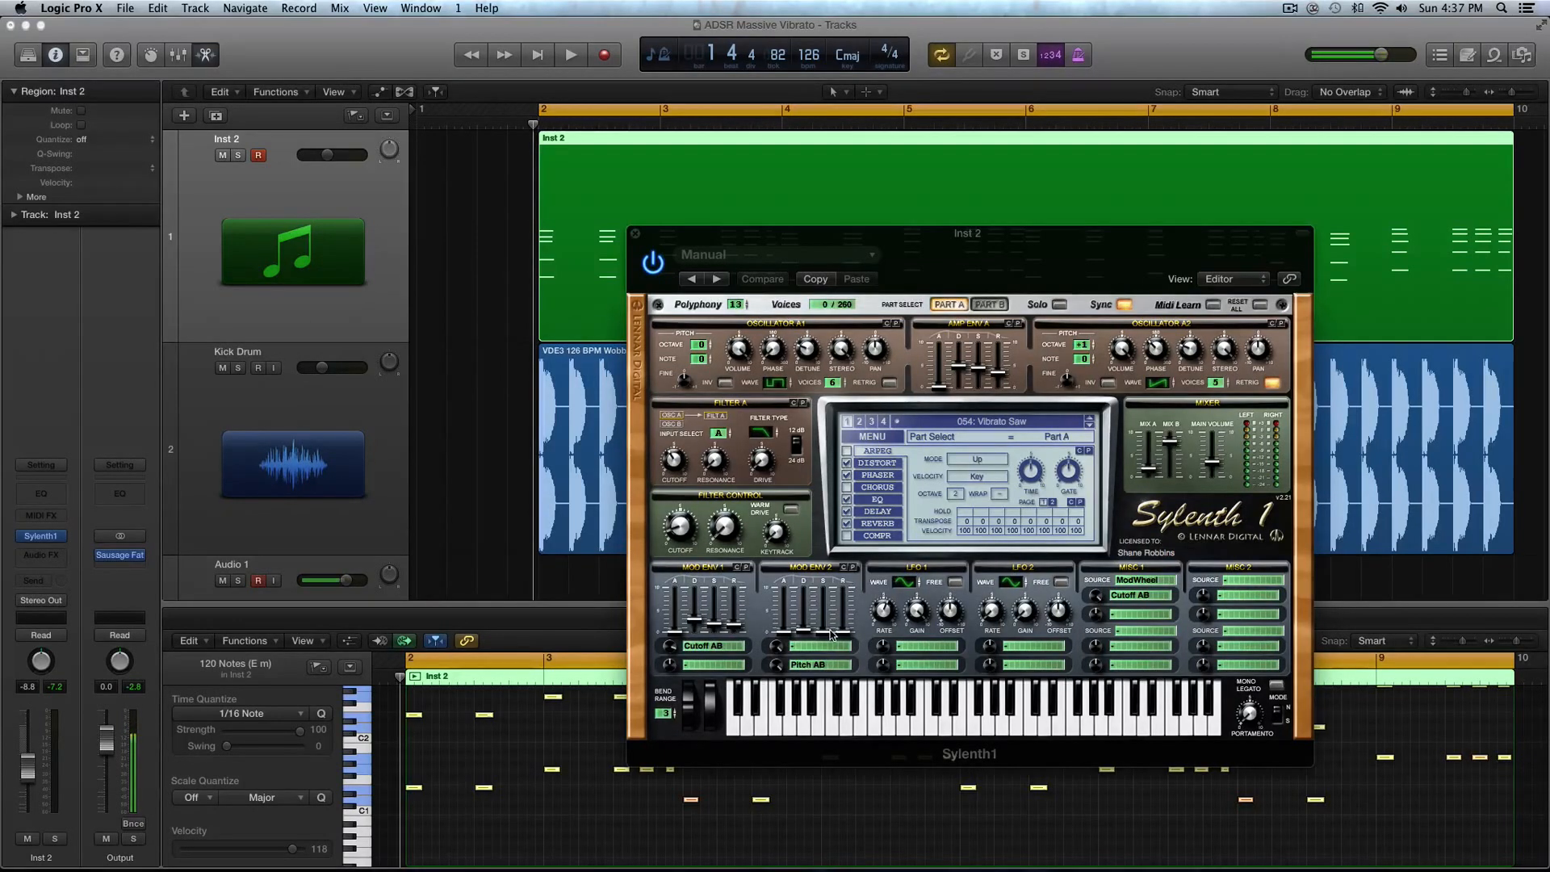
click(910, 651)
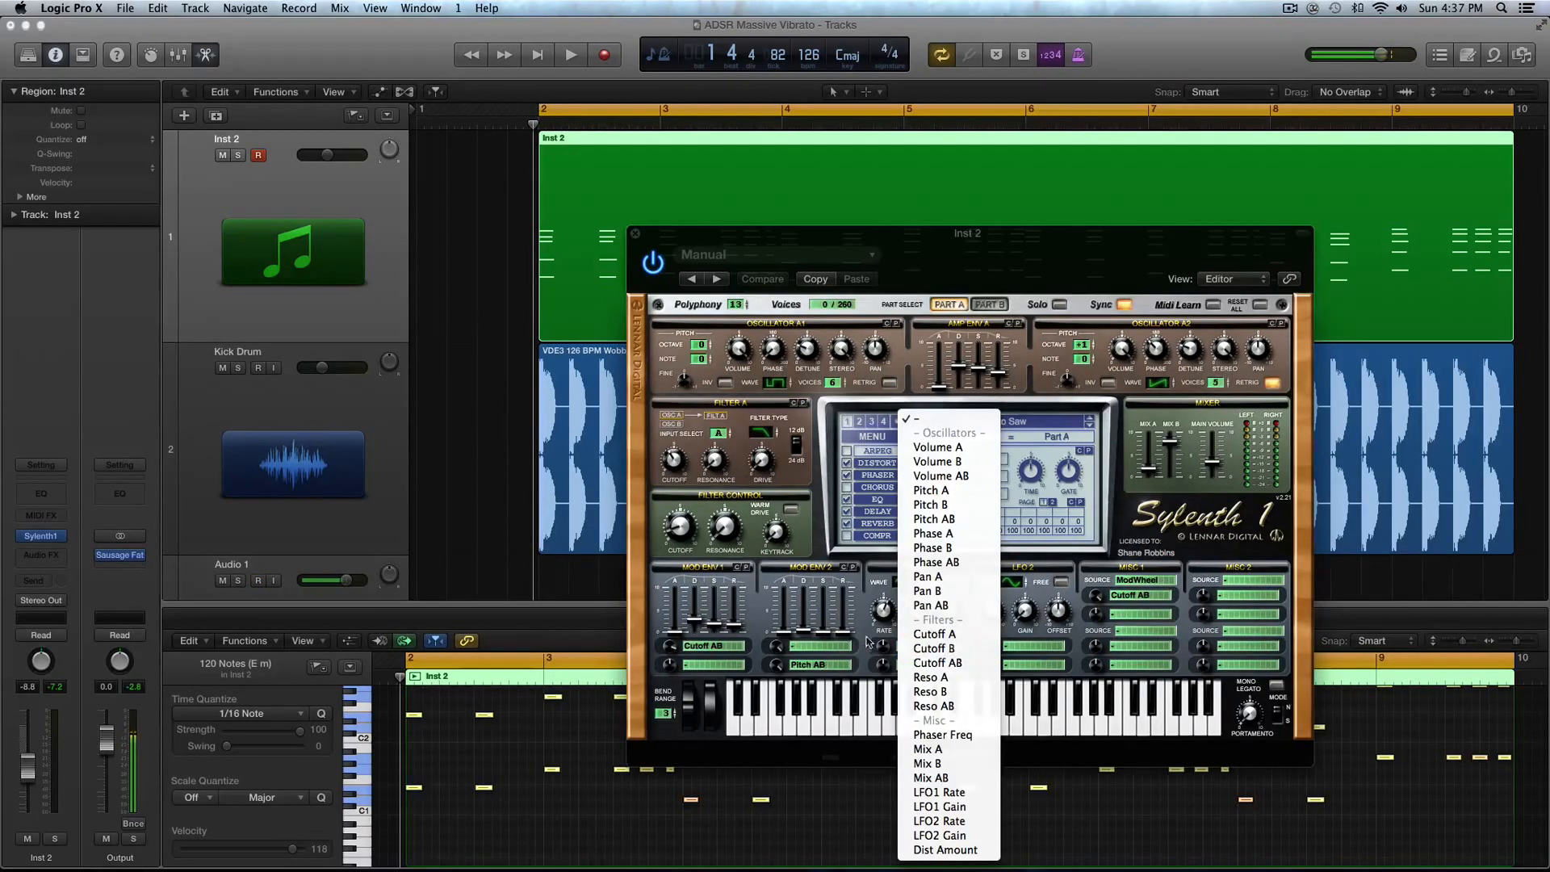
click(865, 631)
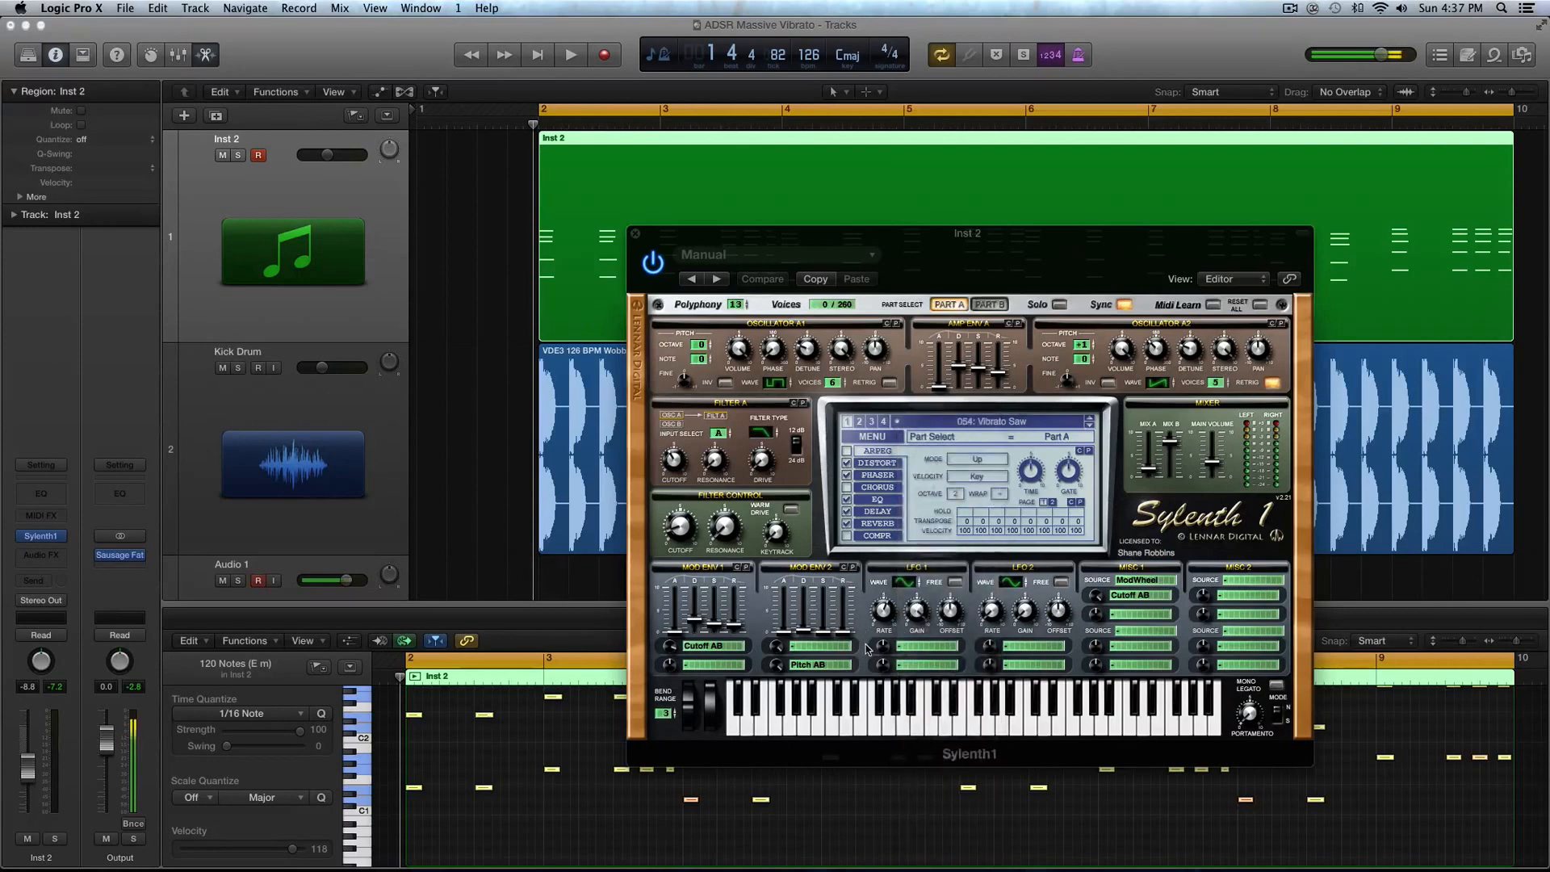
click(823, 648)
click(767, 644)
click(917, 612)
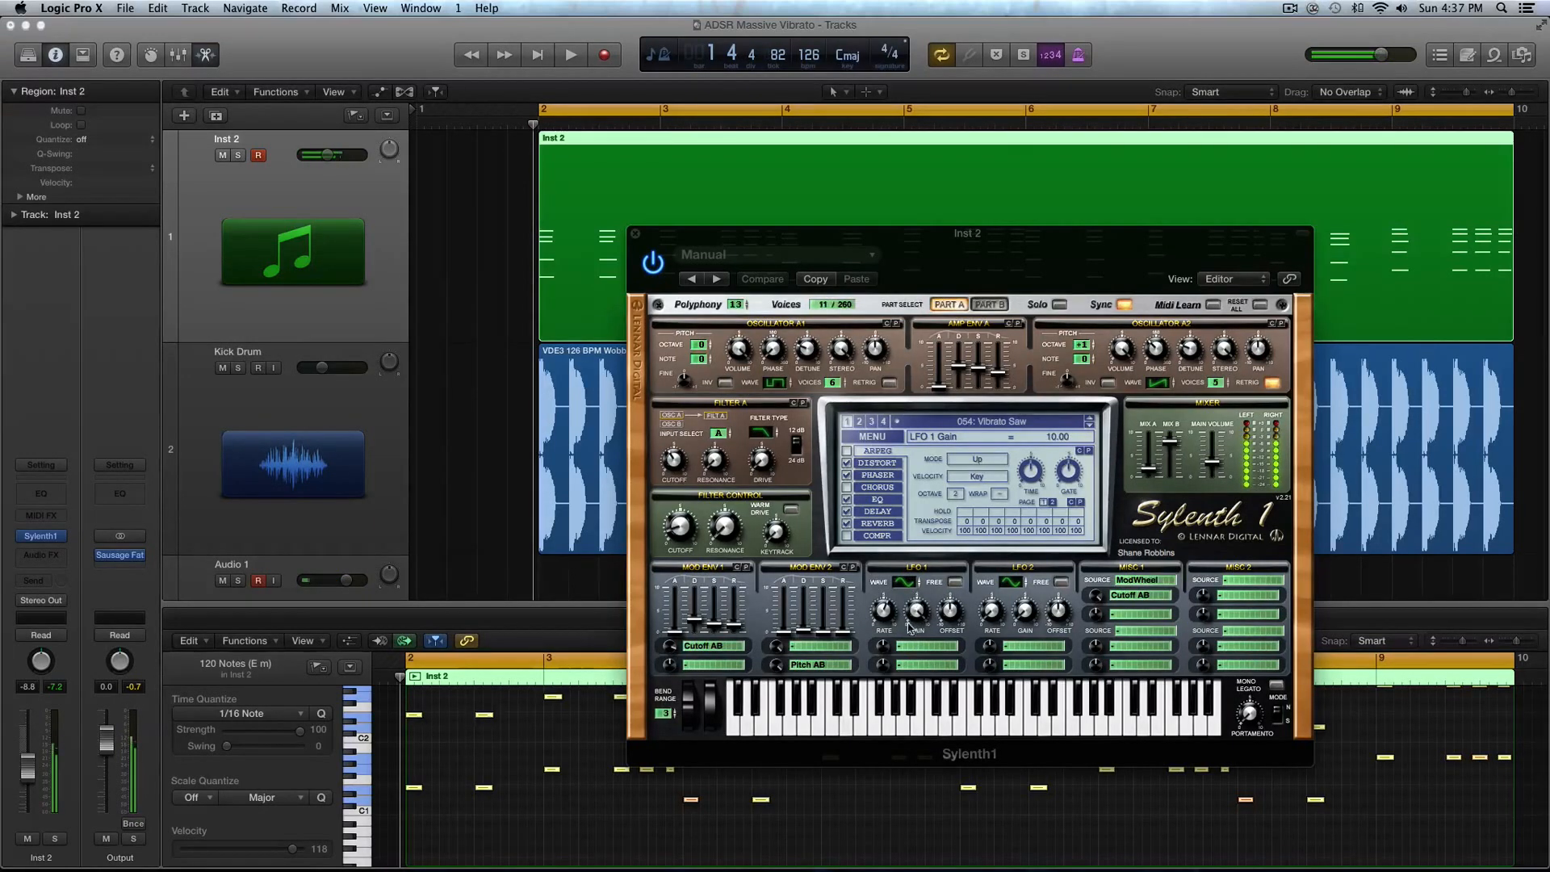
- Try Volume A and Cutoff AB as the first modulation destination of LFO 1
click(912, 650)
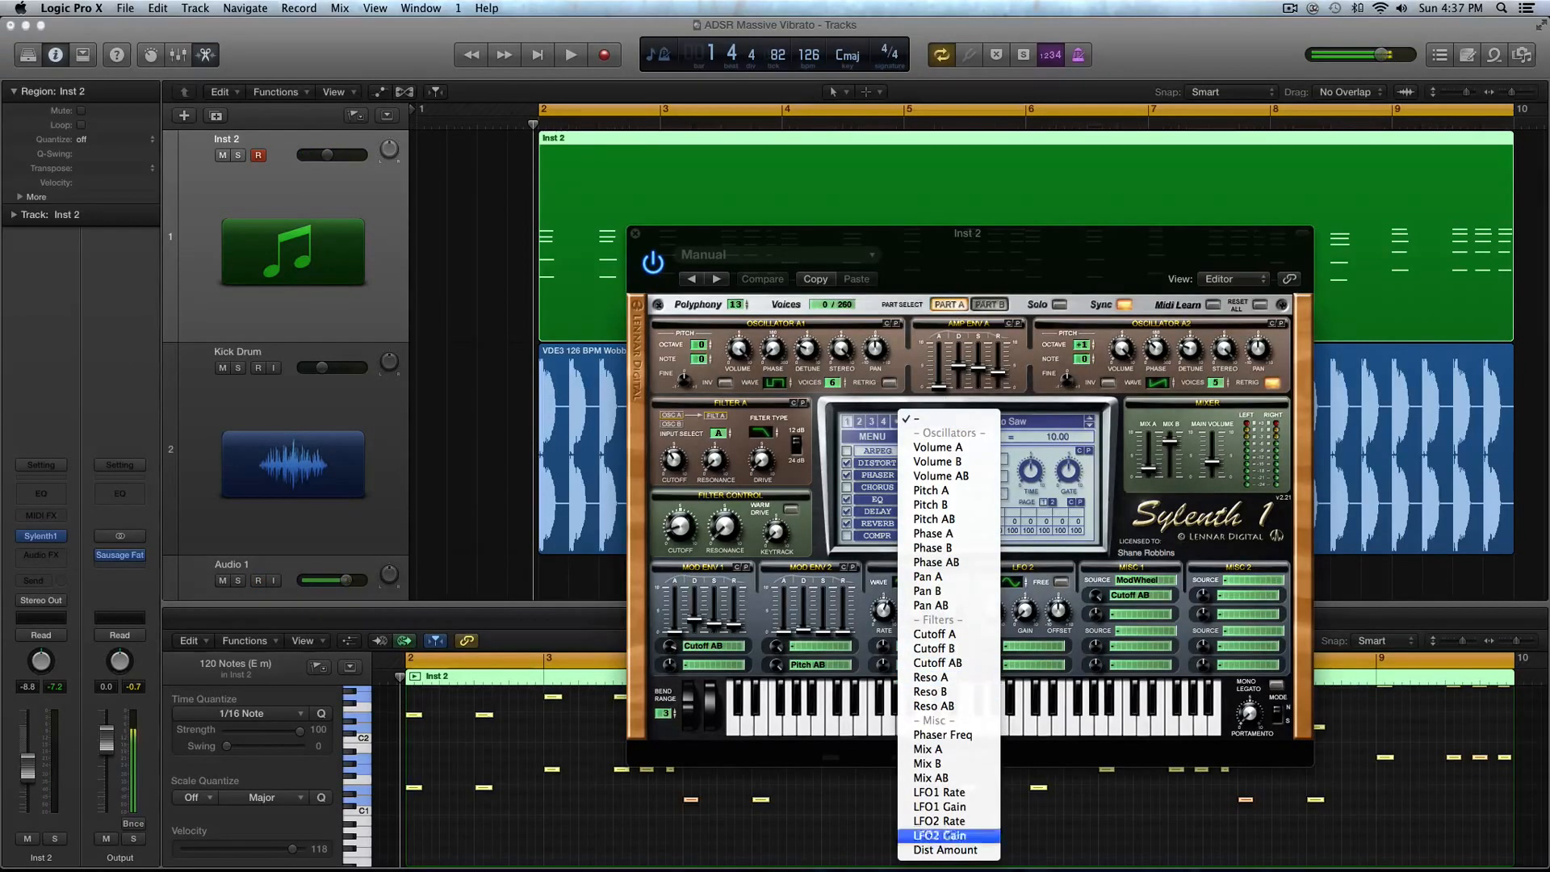
click(959, 447)
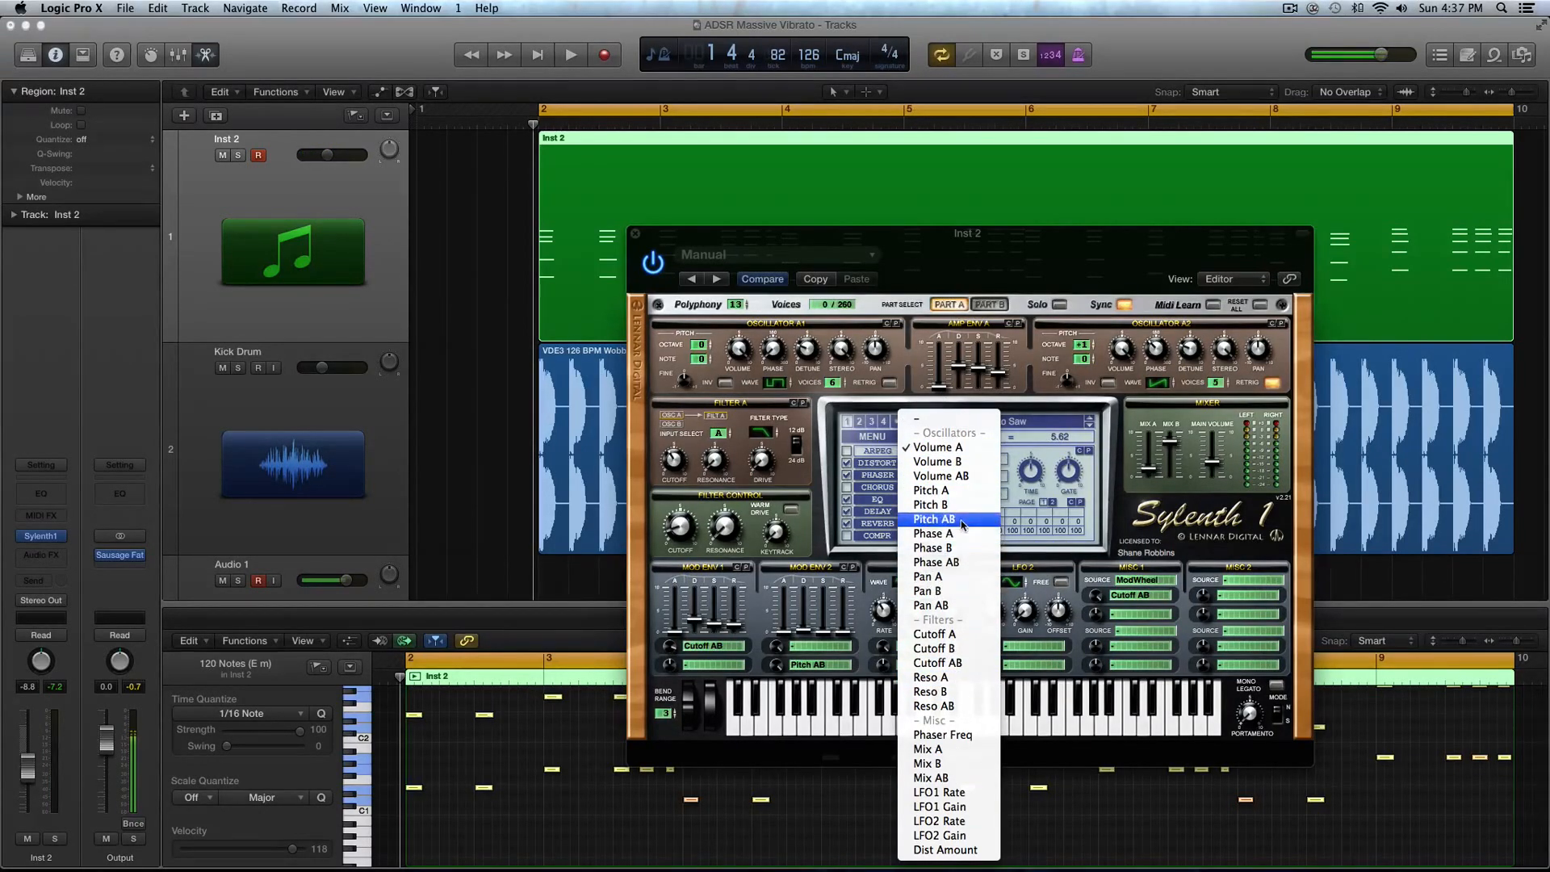
click(957, 663)
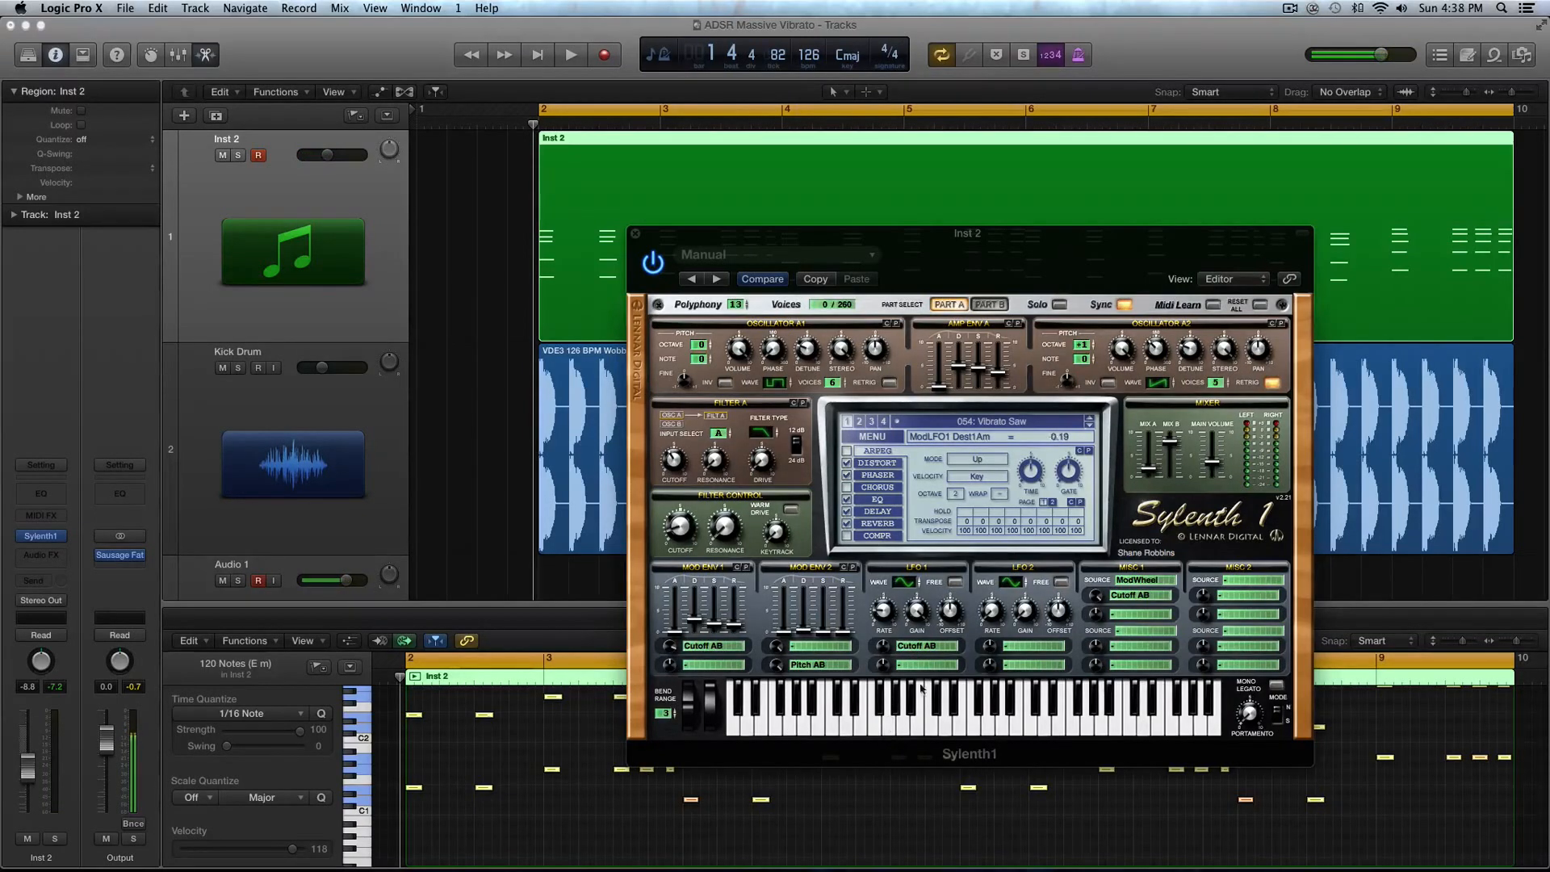
- Route LFO 1's first modulation destination to Pitch AB, keeping Part A on display after a brief look at Part B
click(927, 646)
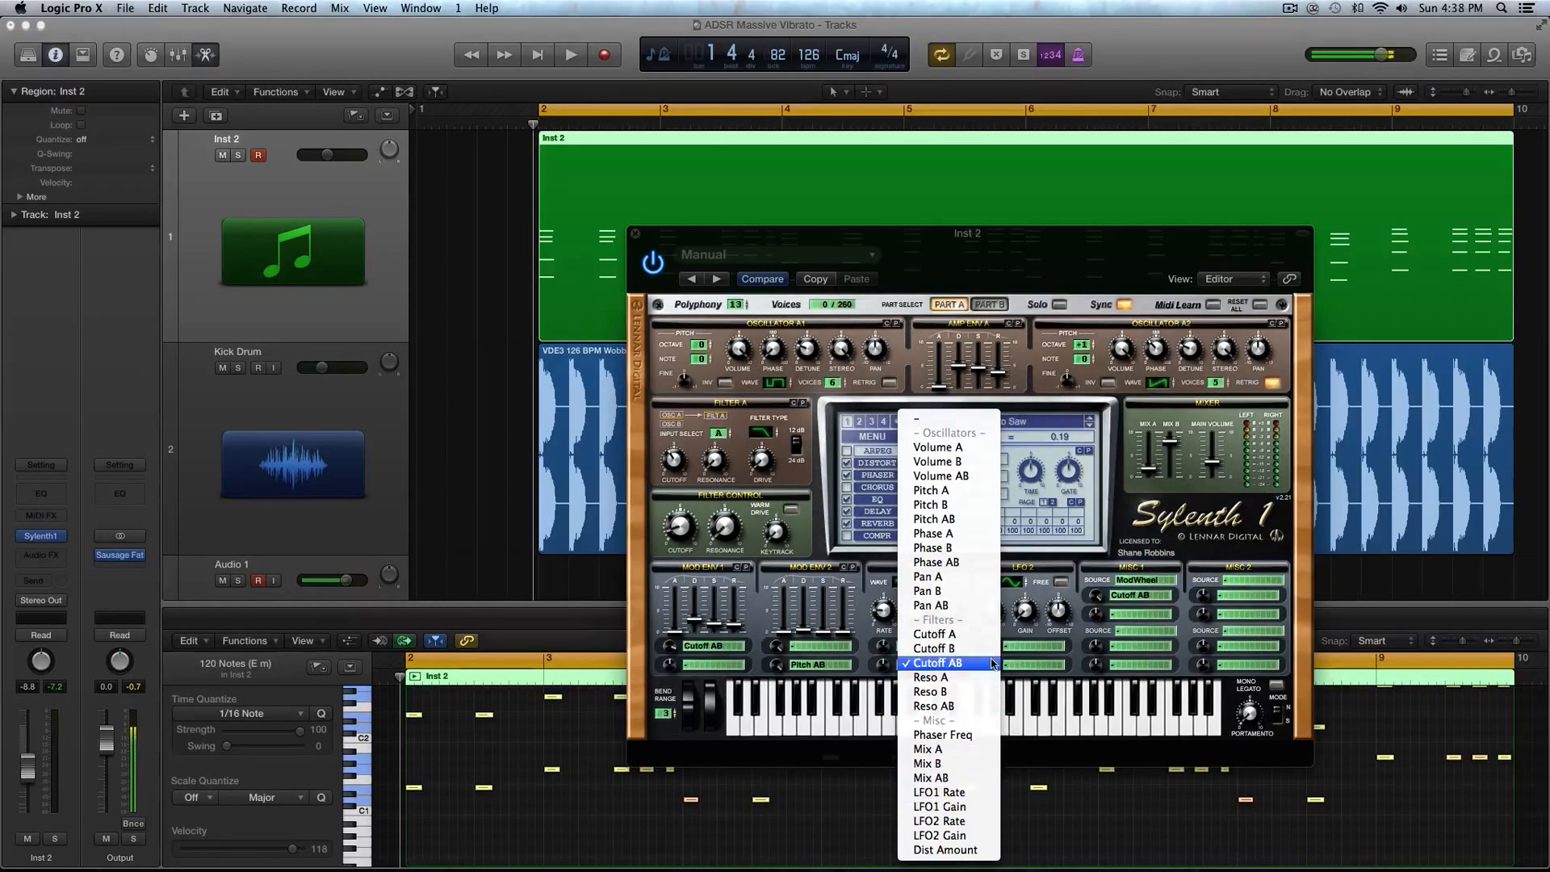
click(962, 519)
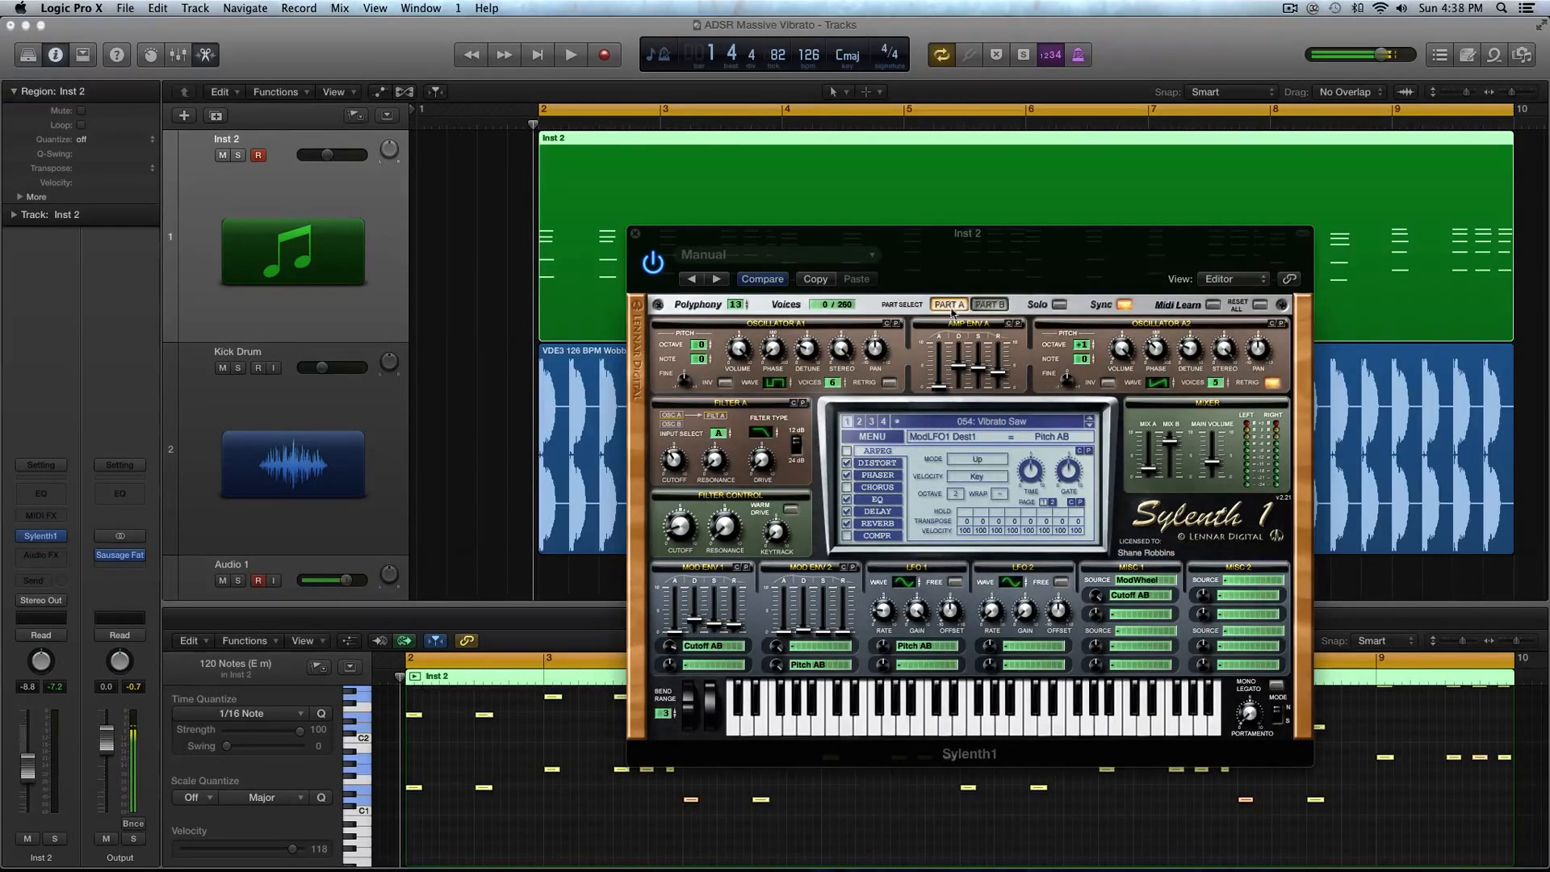
click(952, 312)
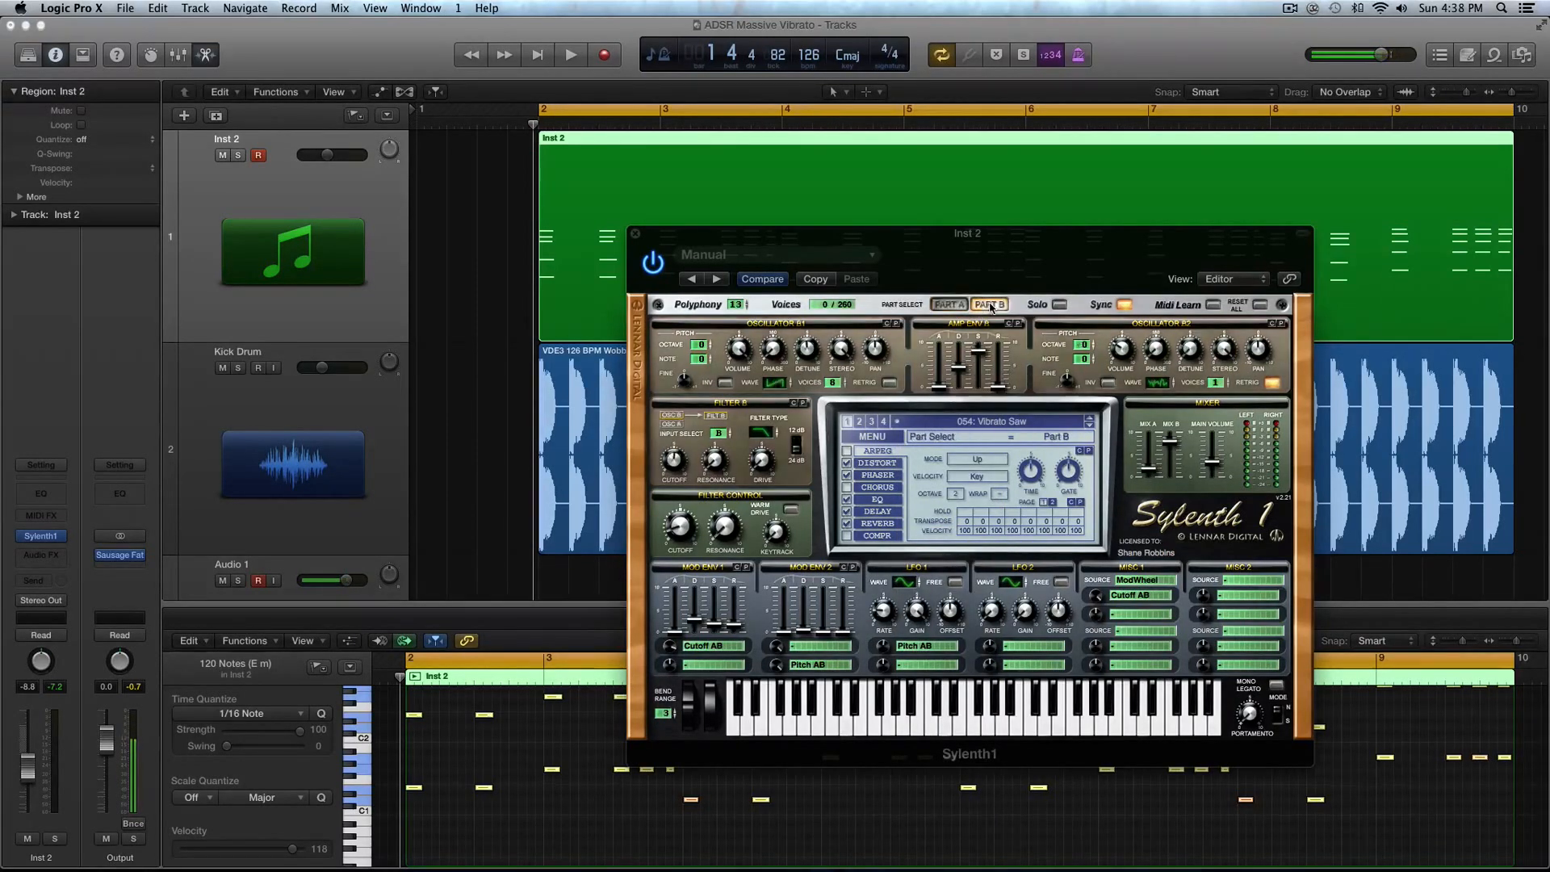
click(948, 304)
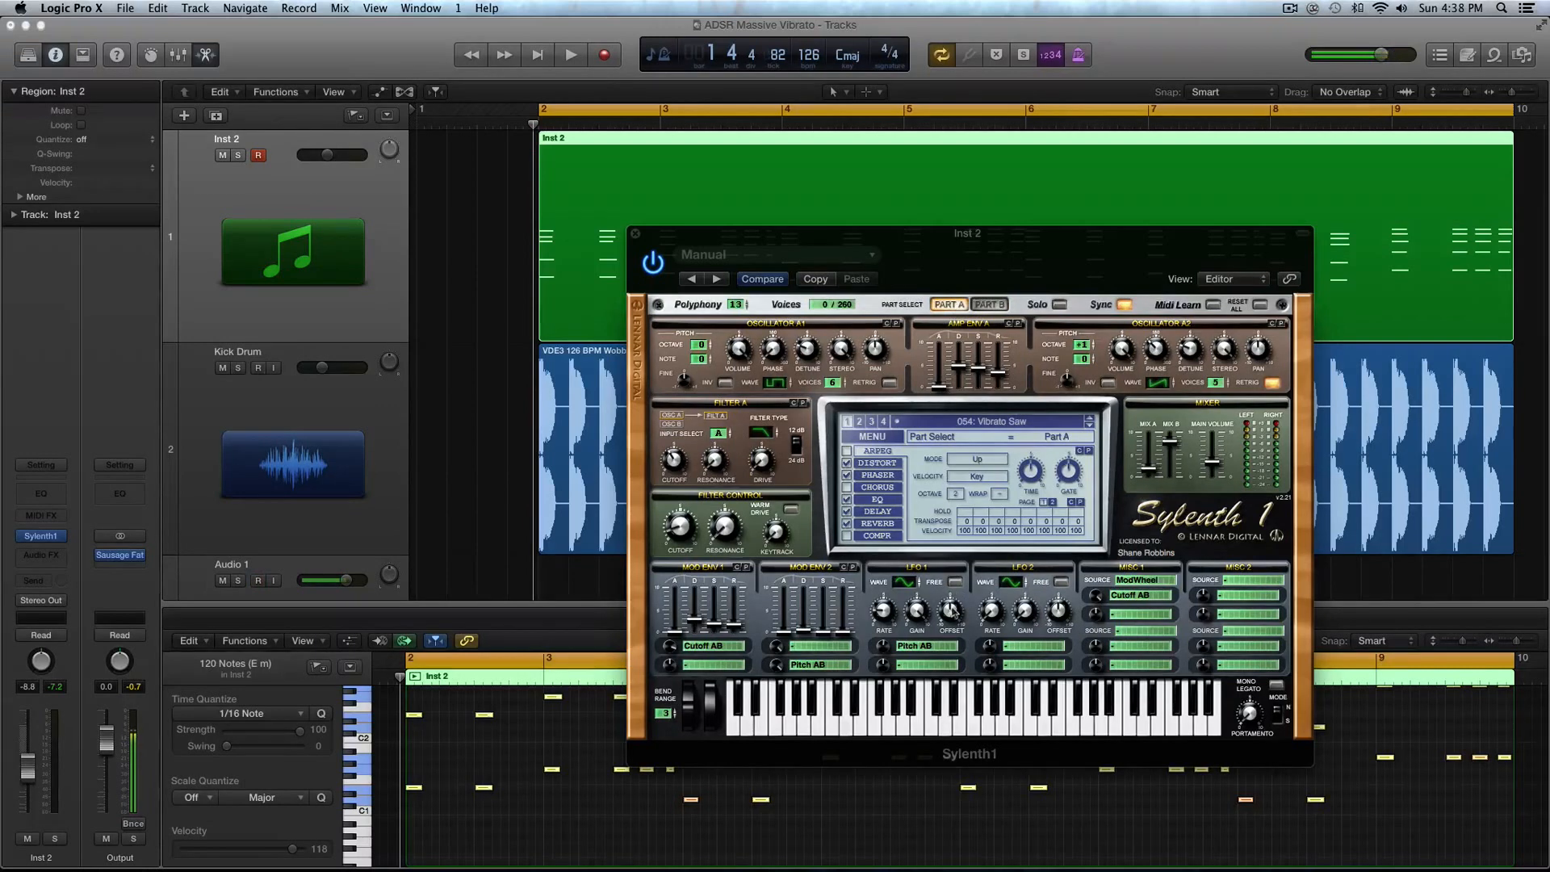
- Bring the LFO 1 gain down to 0 and raise it again to about 5.67
click(912, 611)
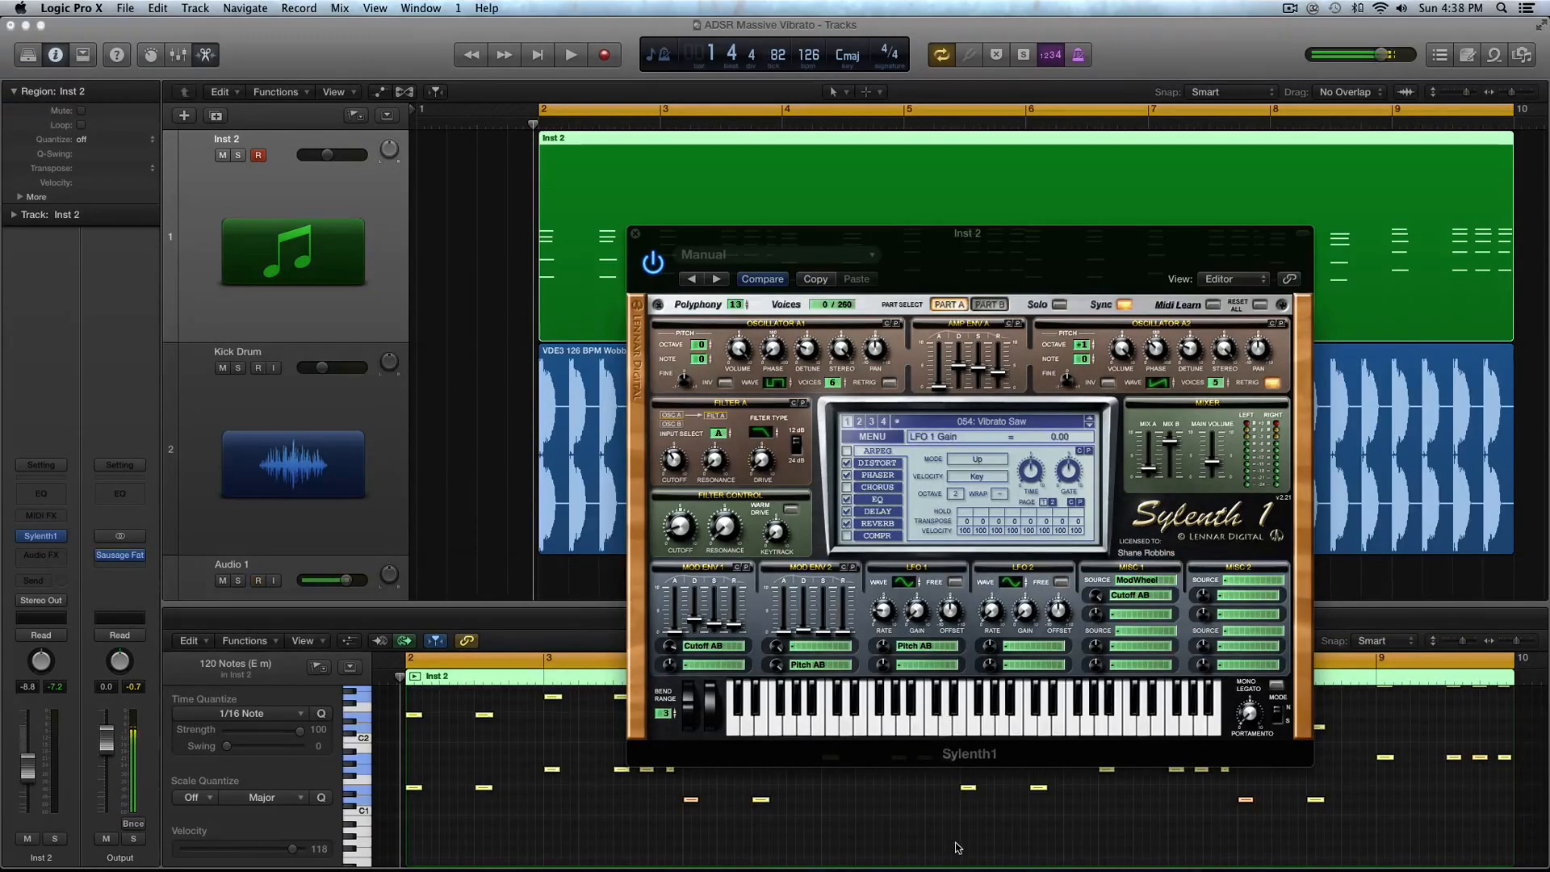
click(886, 611)
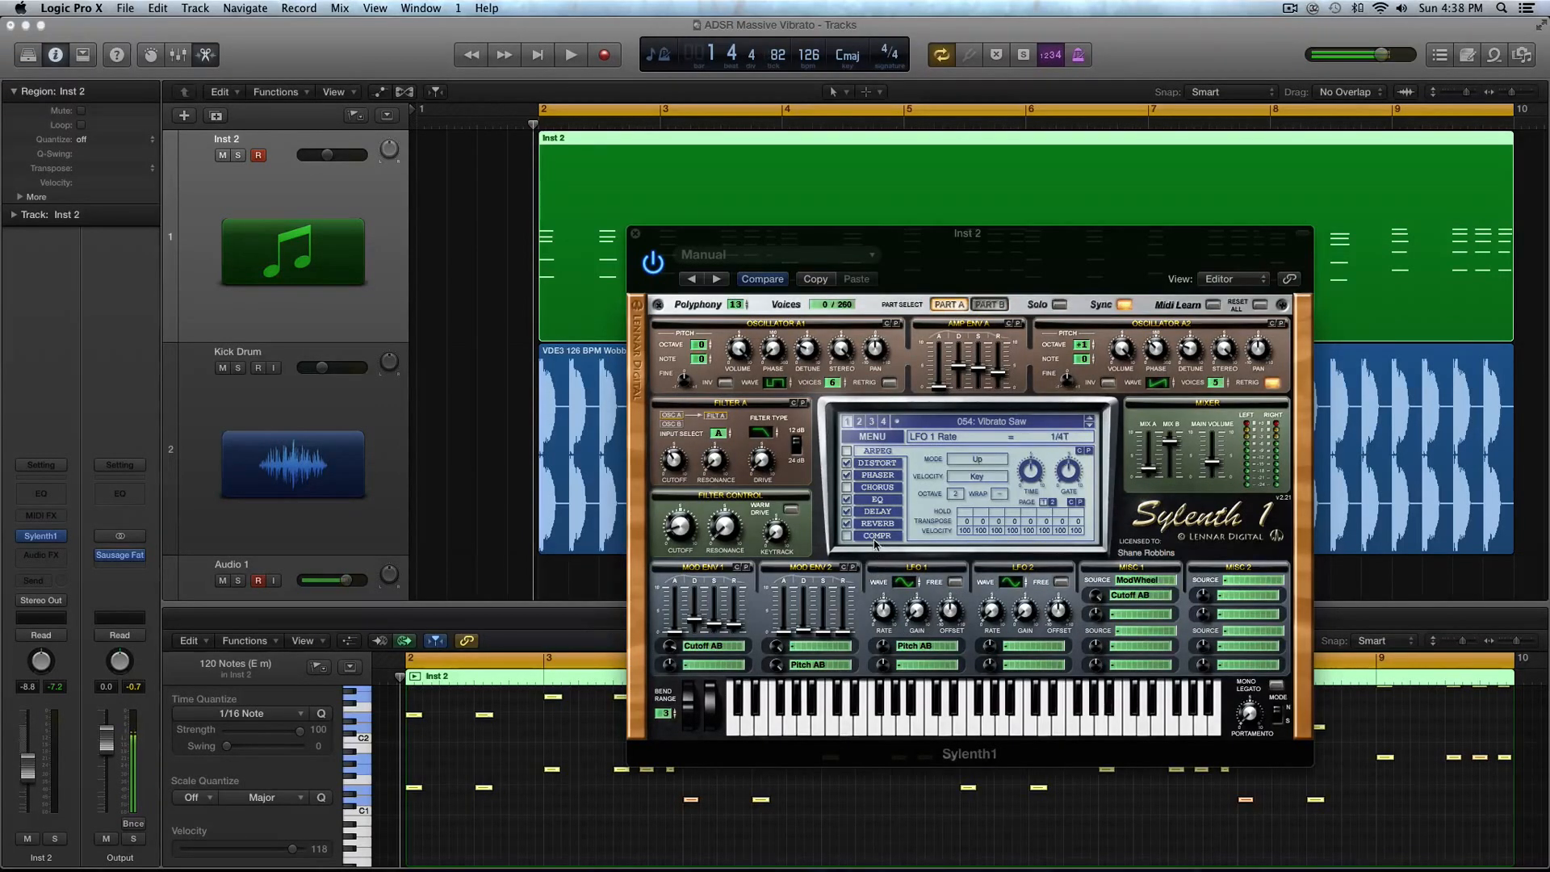
drag(913, 615, 910, 553)
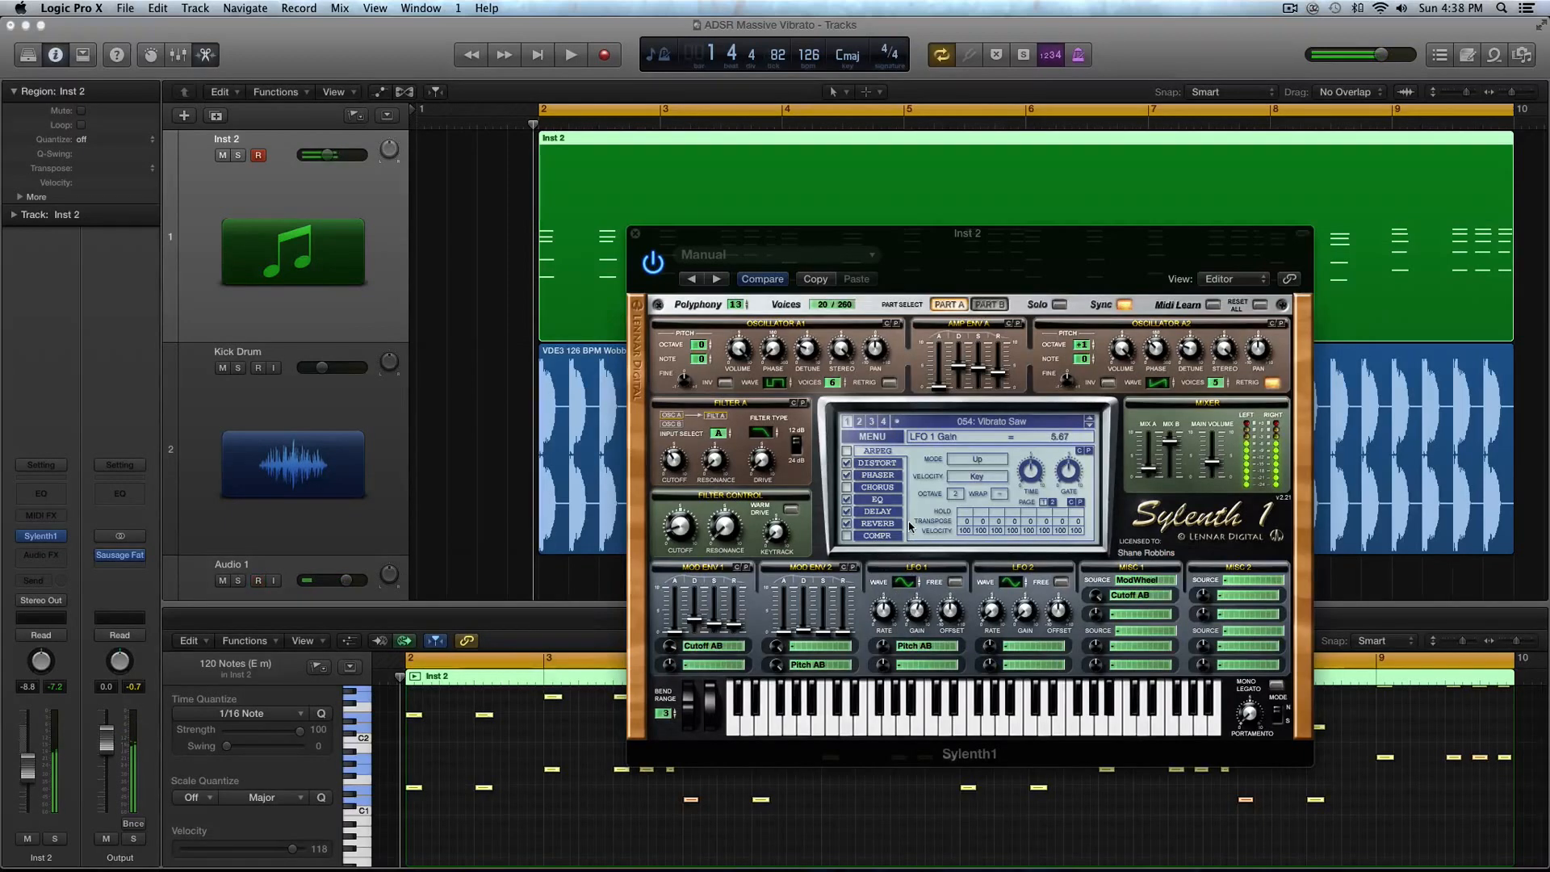
- Zero LFO 1's Pitch AB modulation amount, raise it to 0.10, and set the LFO 1 gain to about 5.86
click(886, 646)
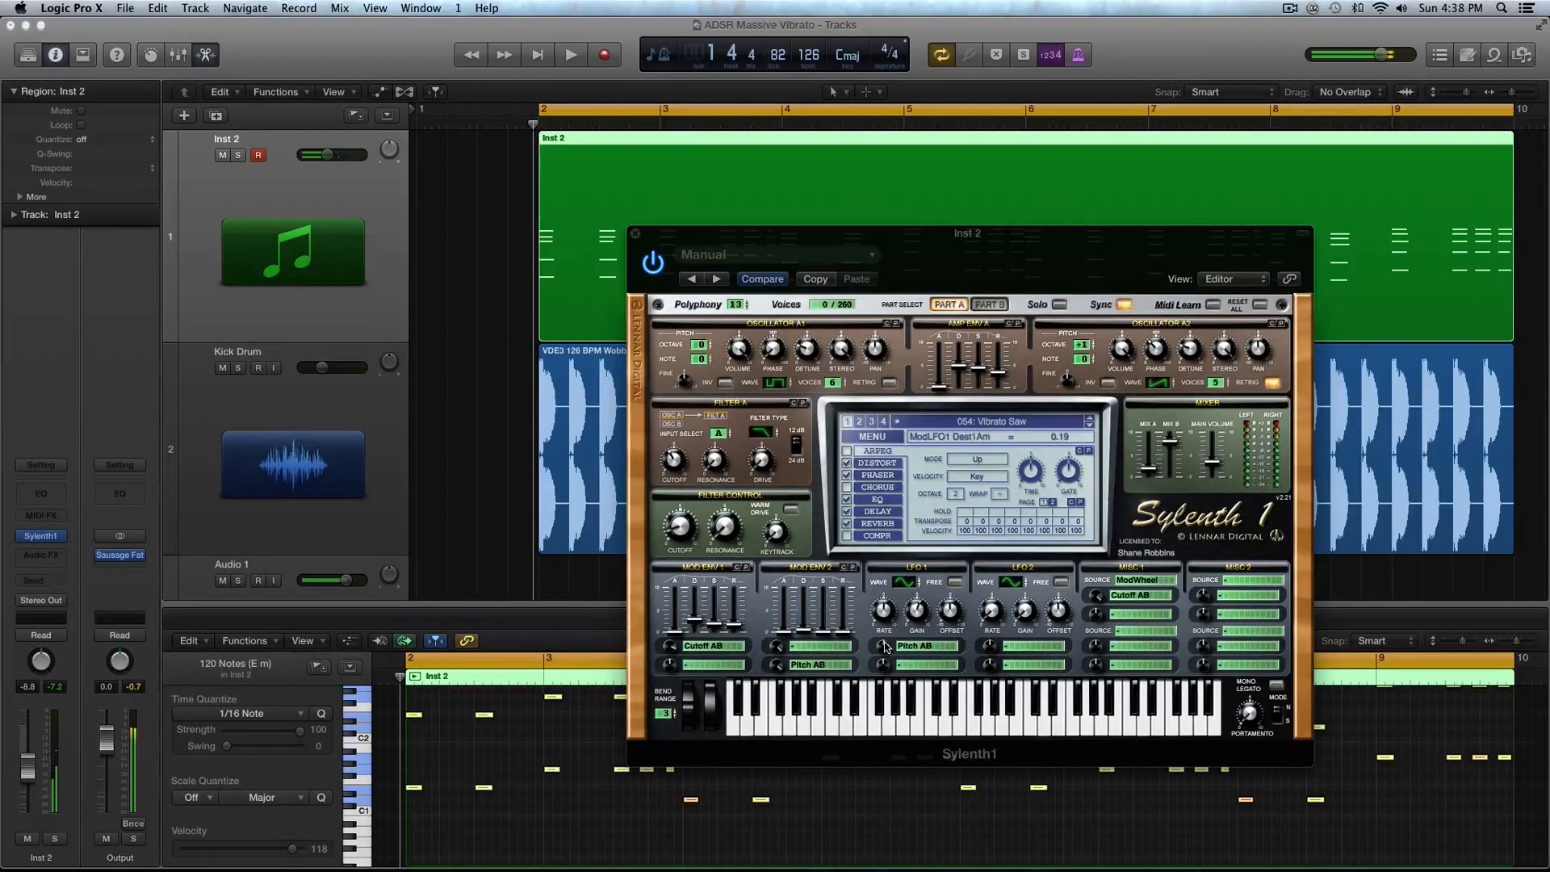
drag(886, 651, 887, 654)
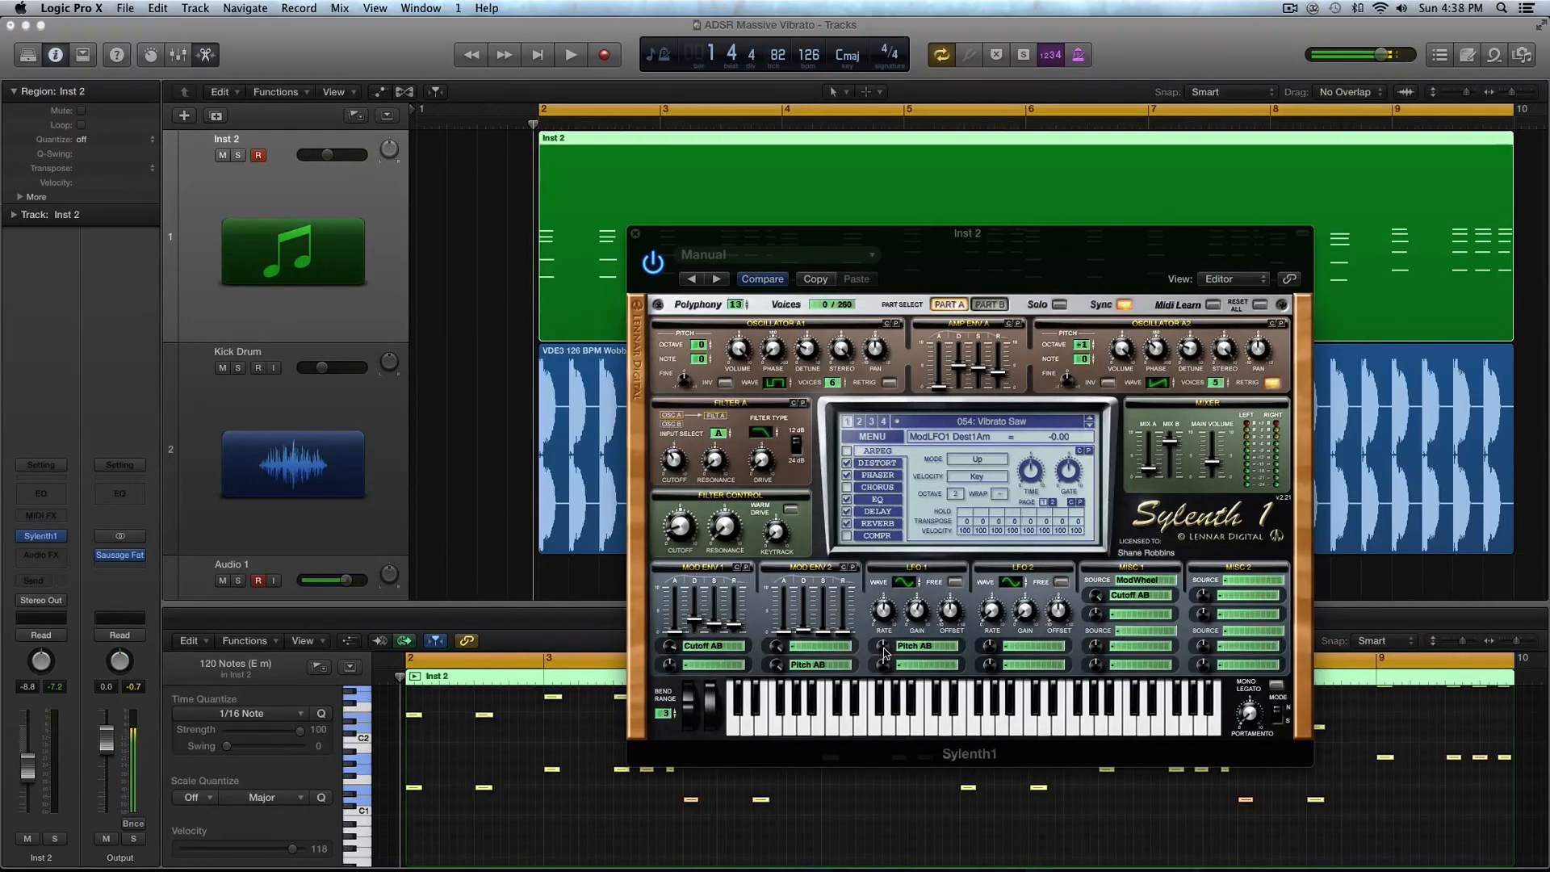
drag(916, 613, 887, 658)
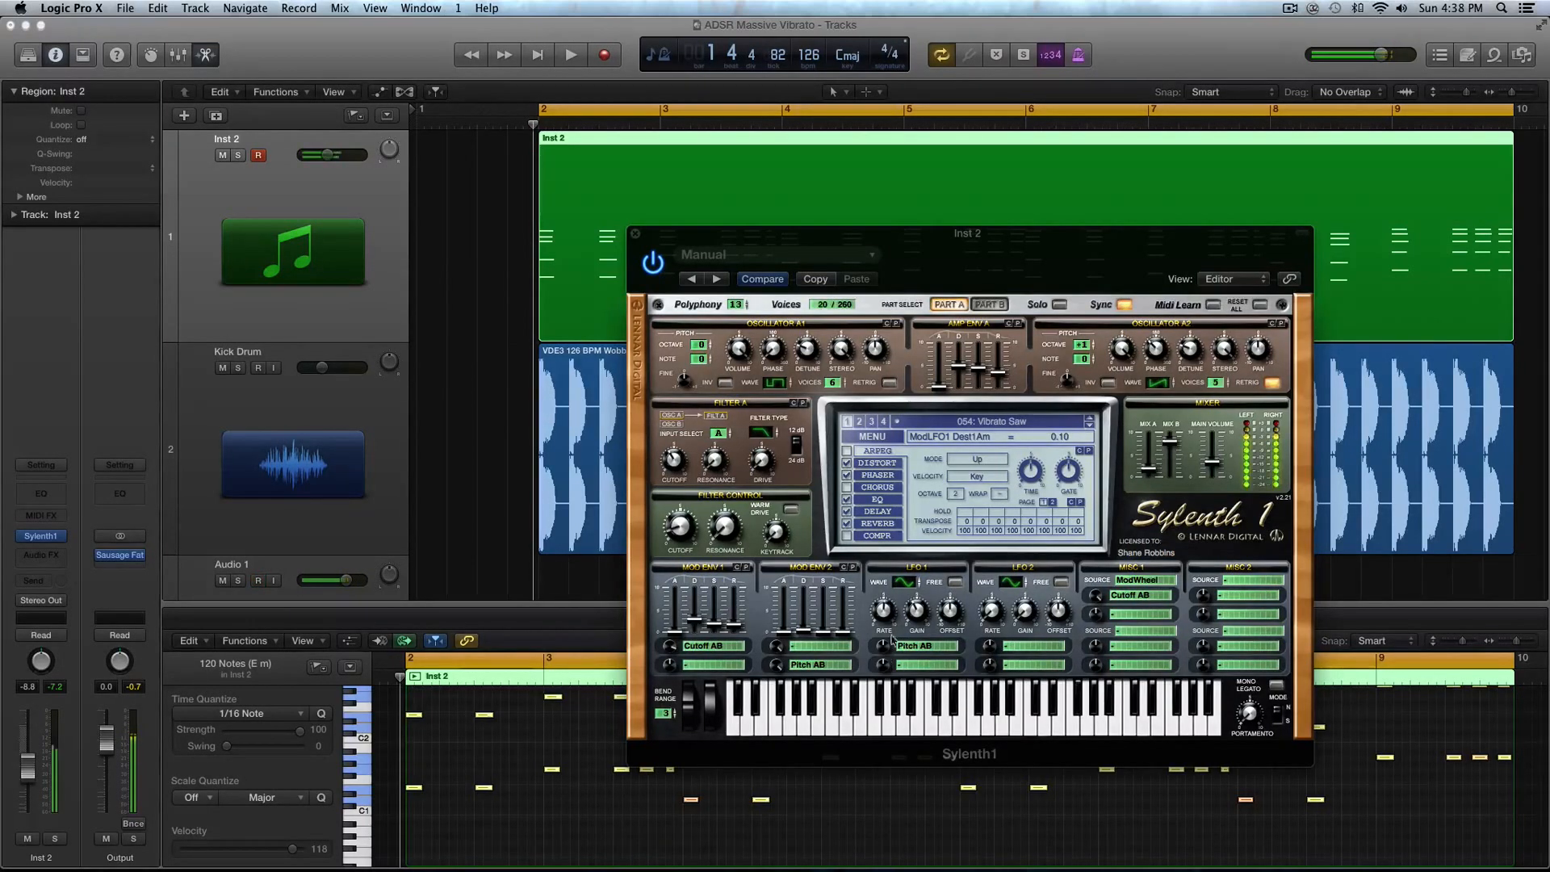
drag(910, 614, 911, 588)
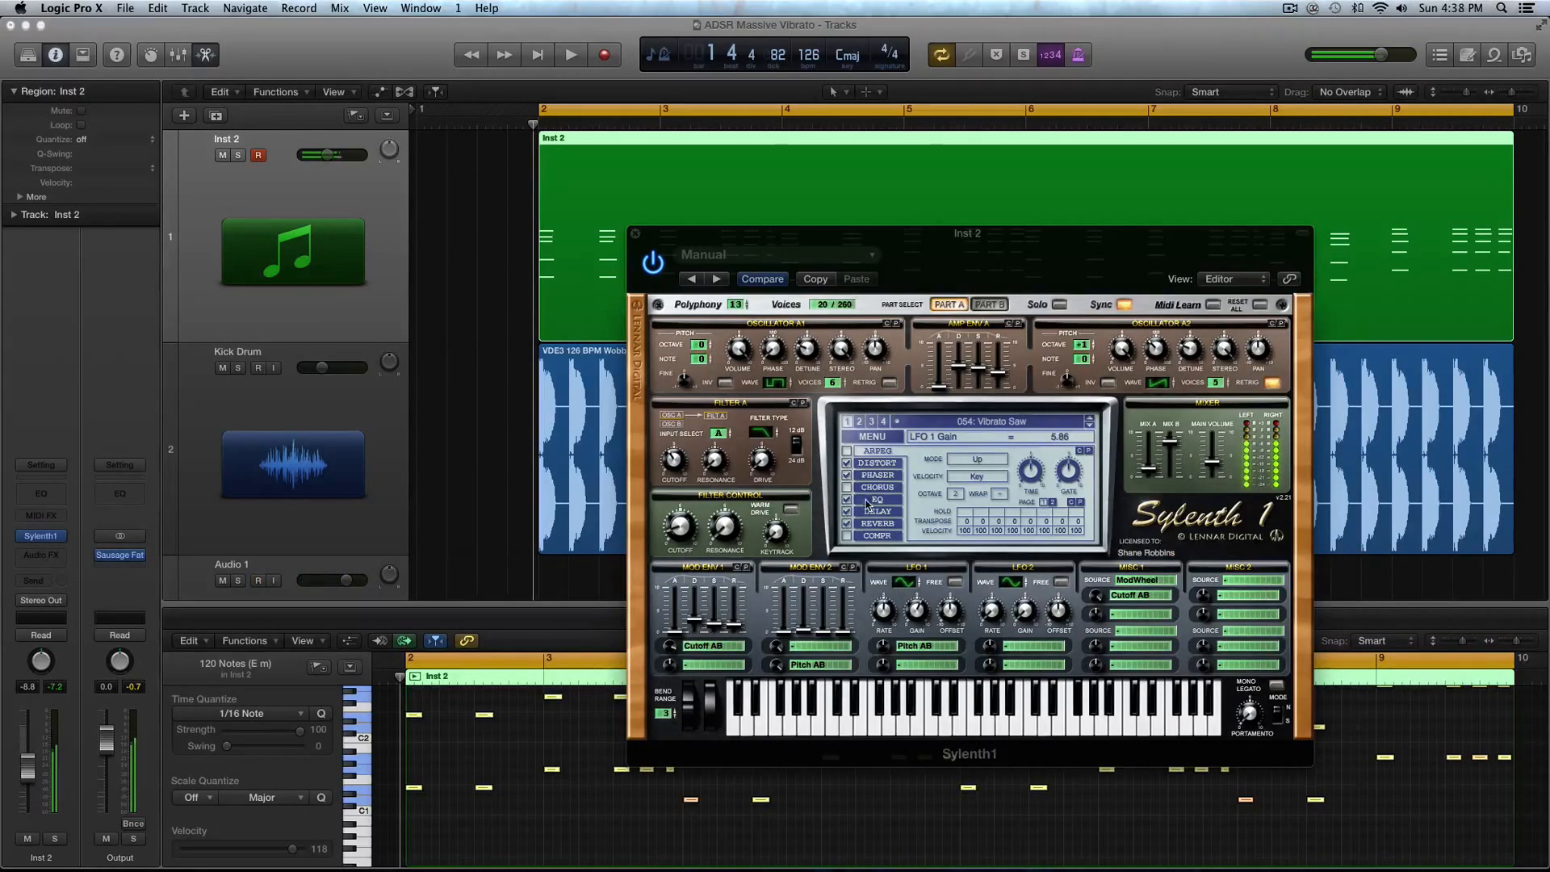
- Check the oscillator B2 volume in Part B and return to Part A
click(989, 305)
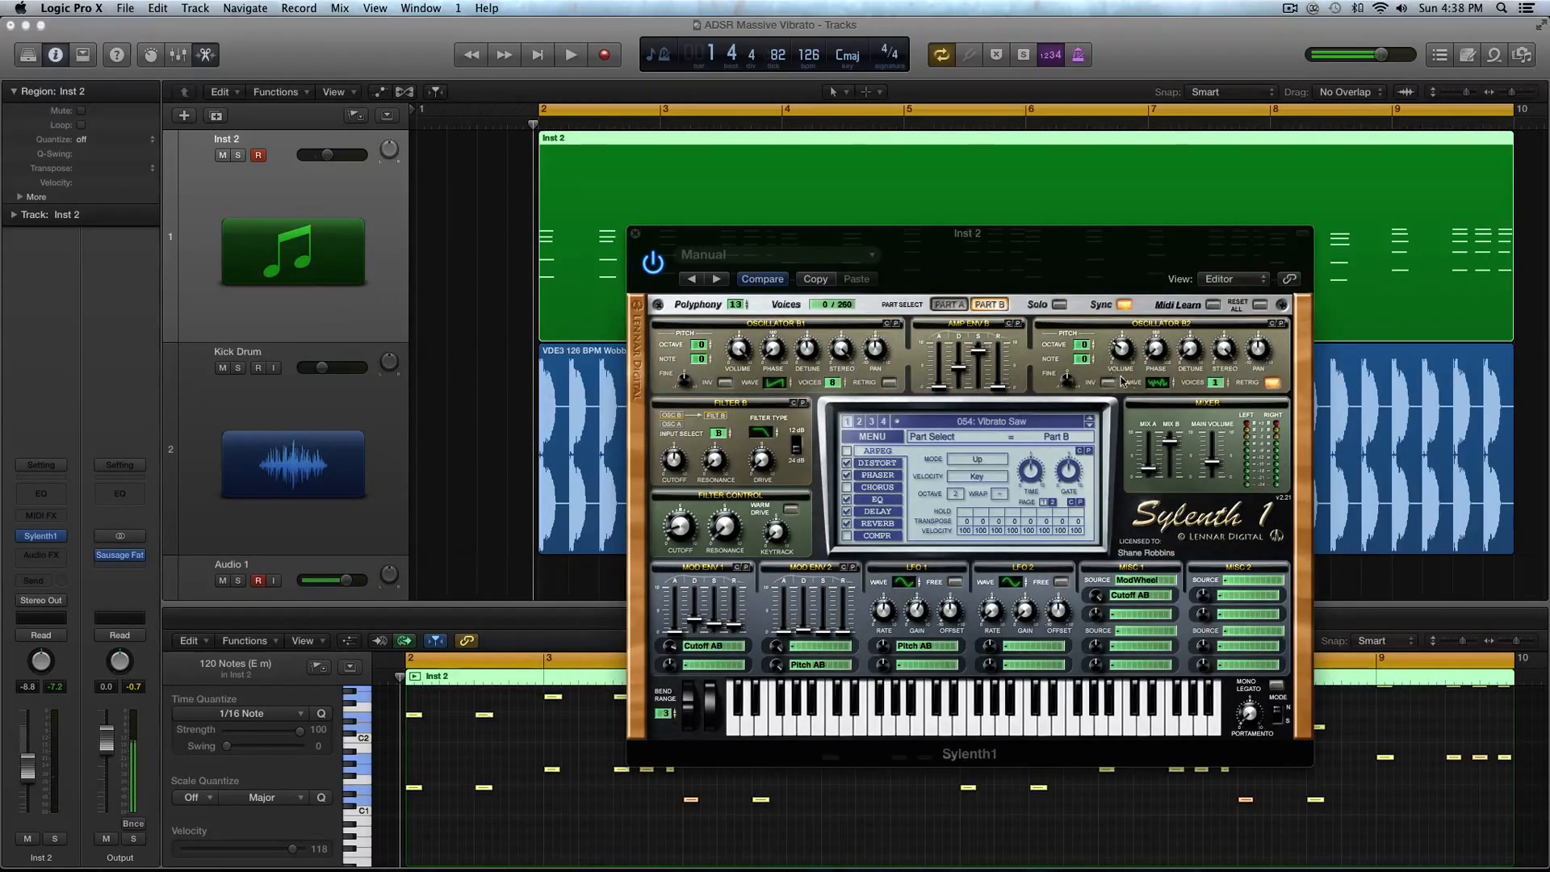
click(1122, 350)
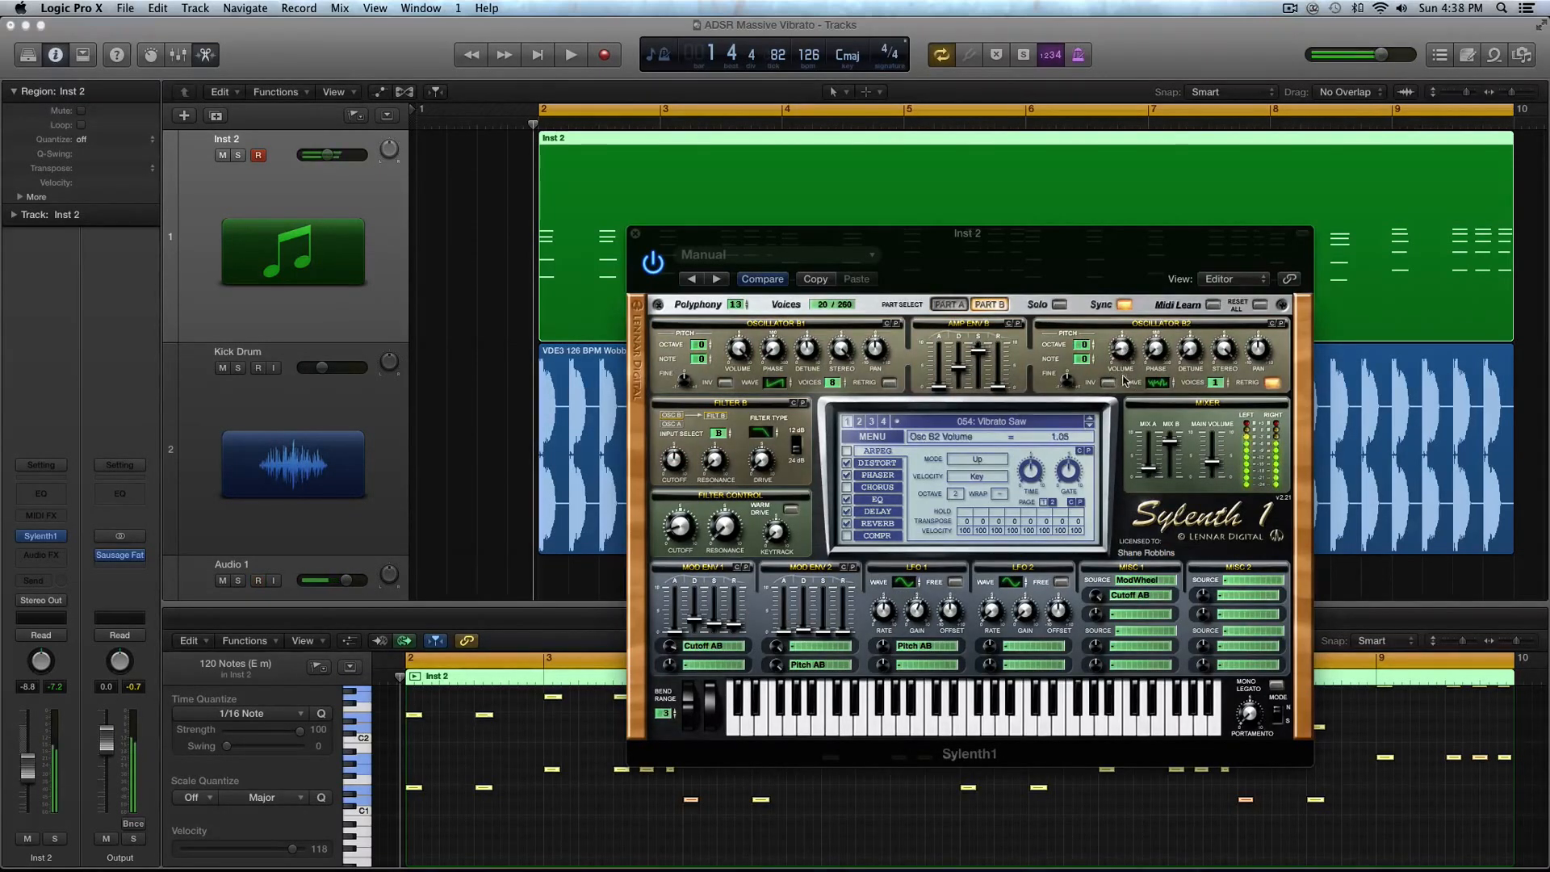
click(953, 306)
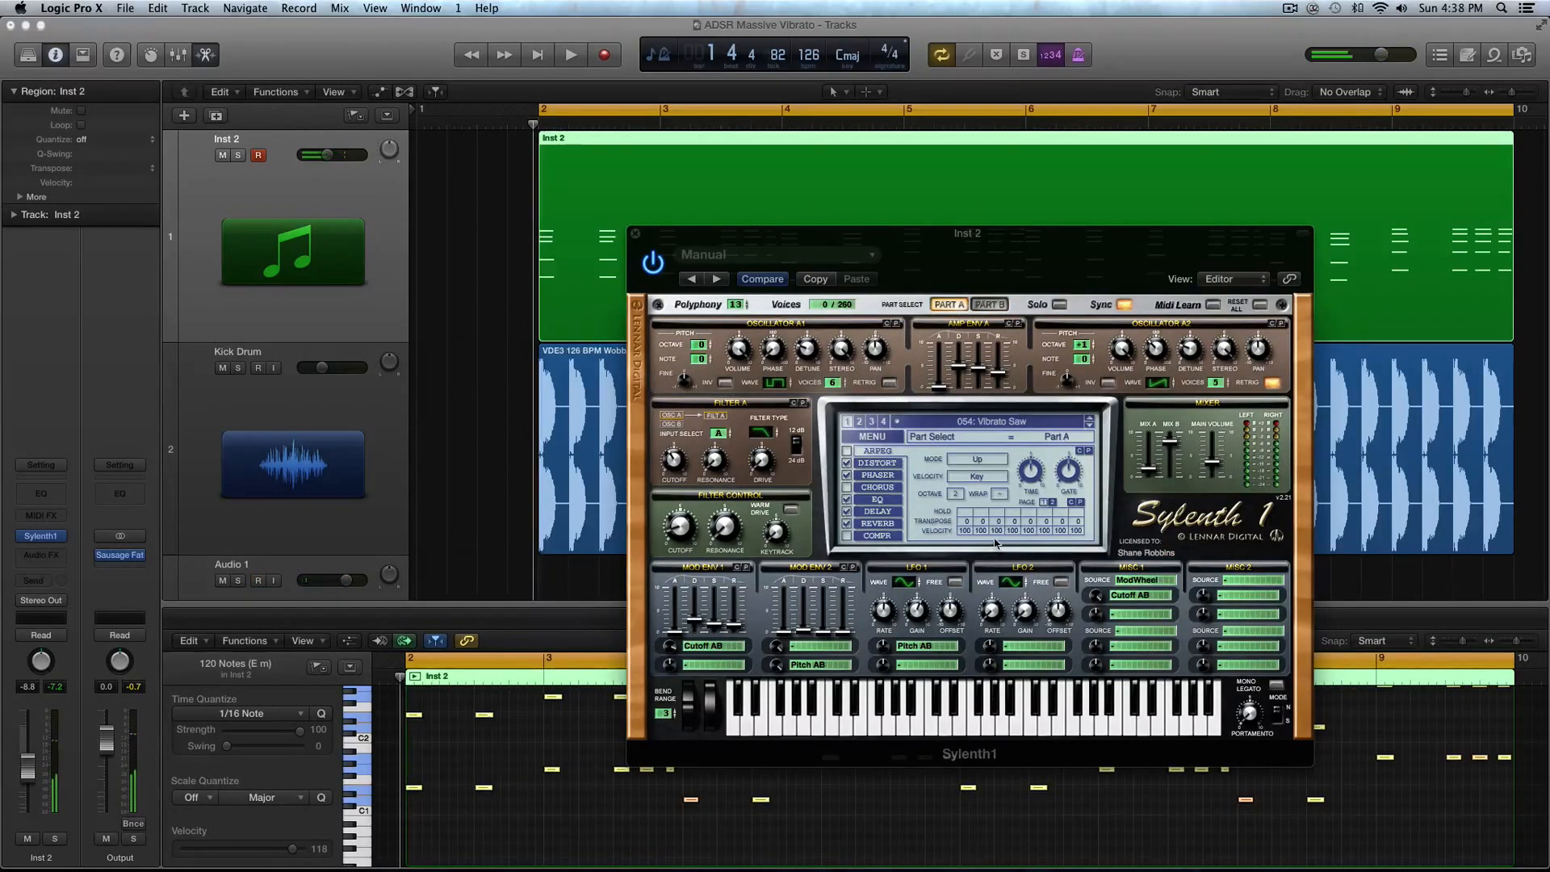
- Audition the loop while raising the LFO 1 gain to about 8.14, and set its Pitch AB amount to 0.19
key(space)
click(917, 607)
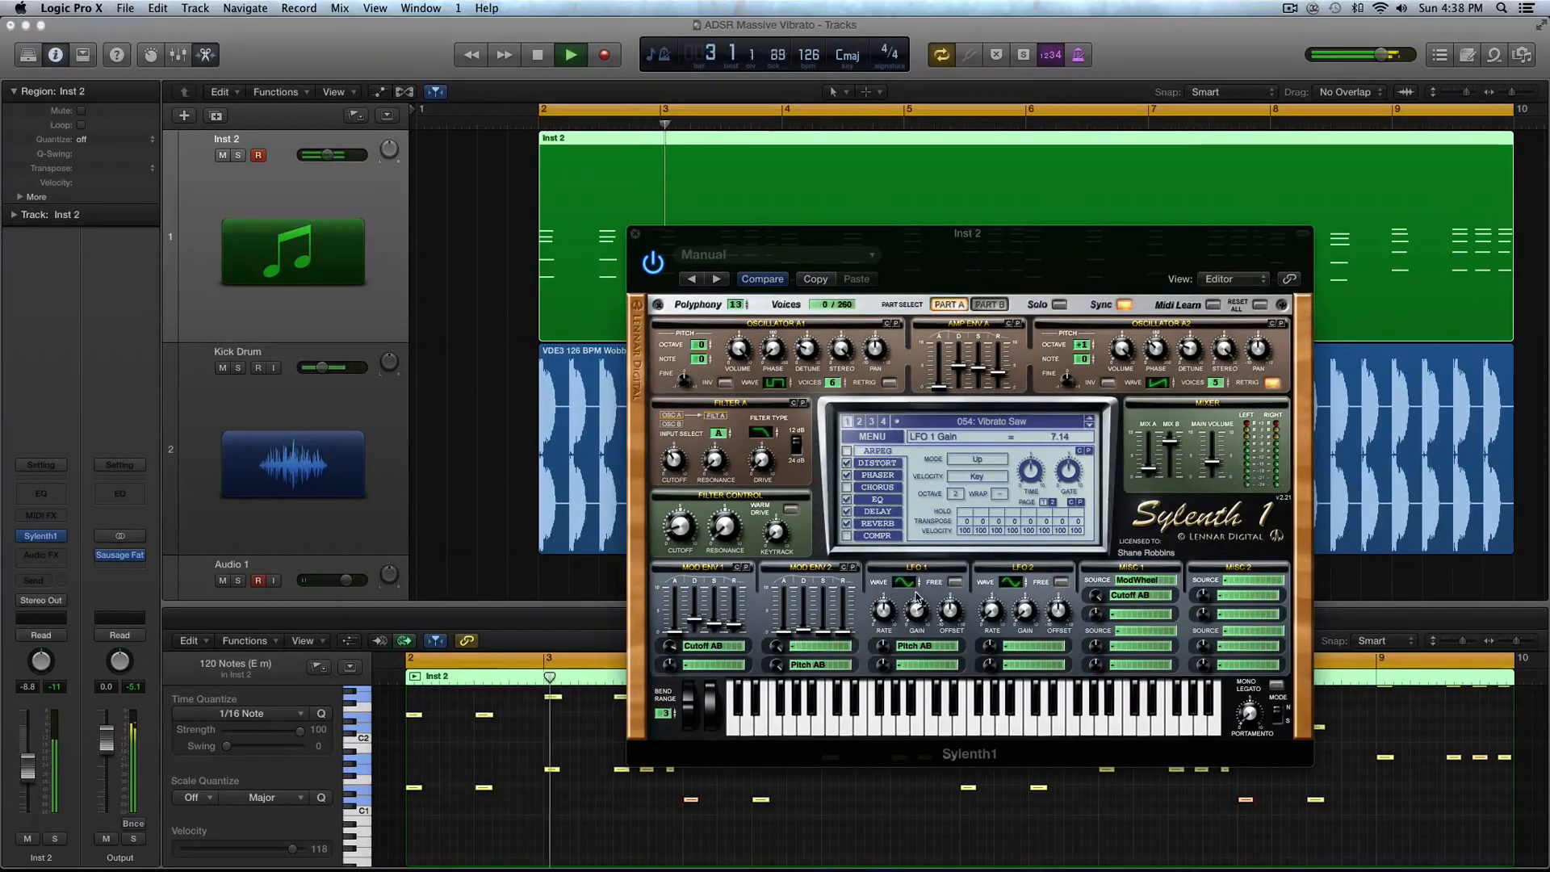
drag(917, 597, 923, 587)
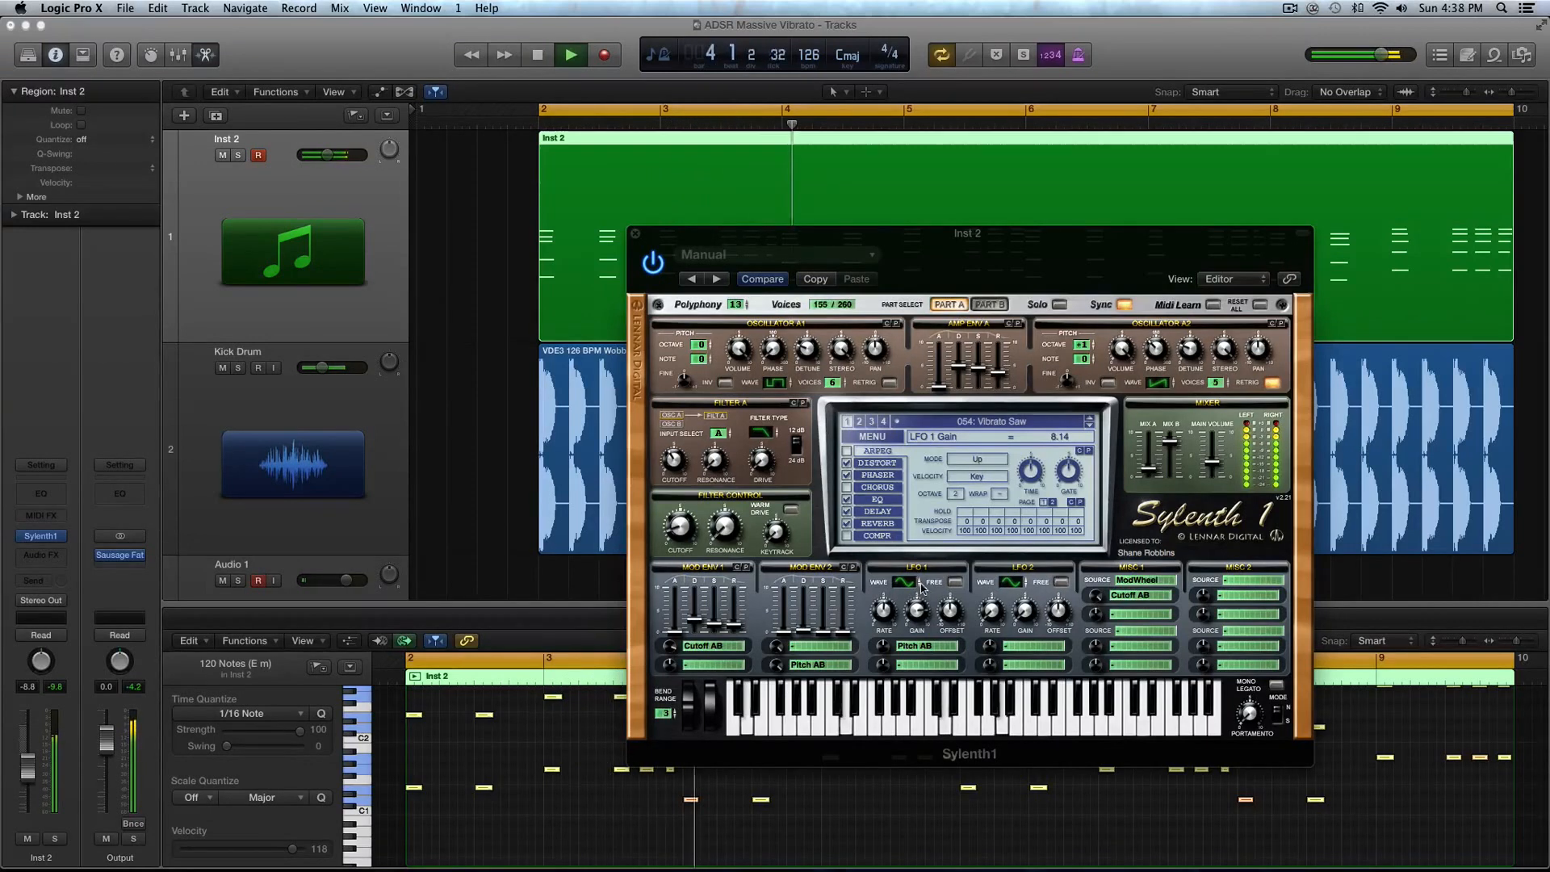
key(space)
click(886, 647)
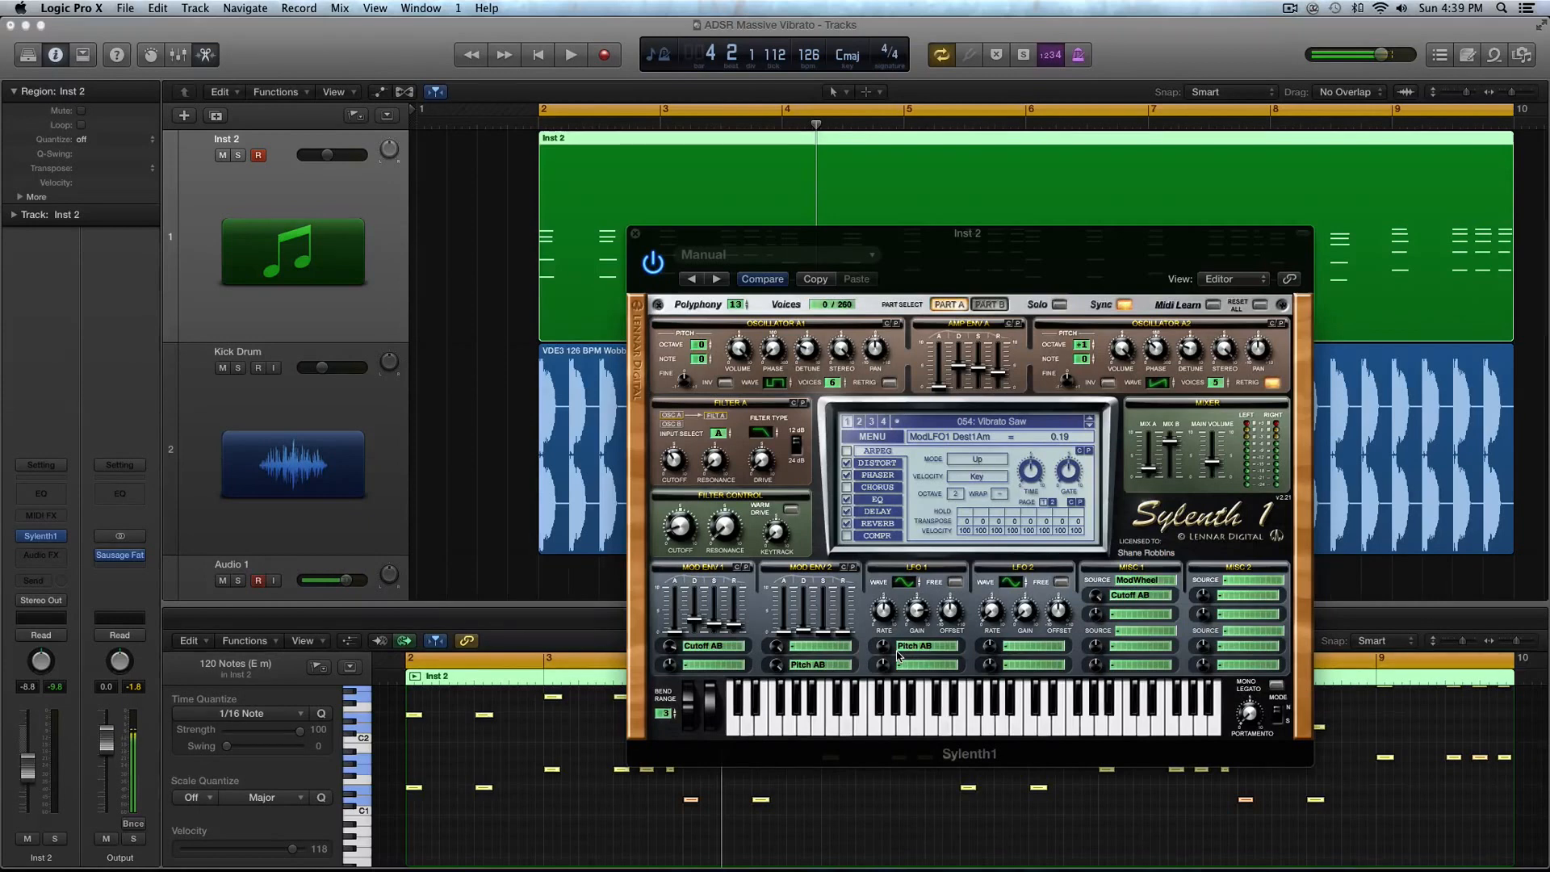
- Play the loop again while adjusting LFO 1's gain and Pitch AB amount, and set its rate to 1/8
key(space)
drag(916, 616, 883, 616)
click(885, 649)
key(space)
key(space)
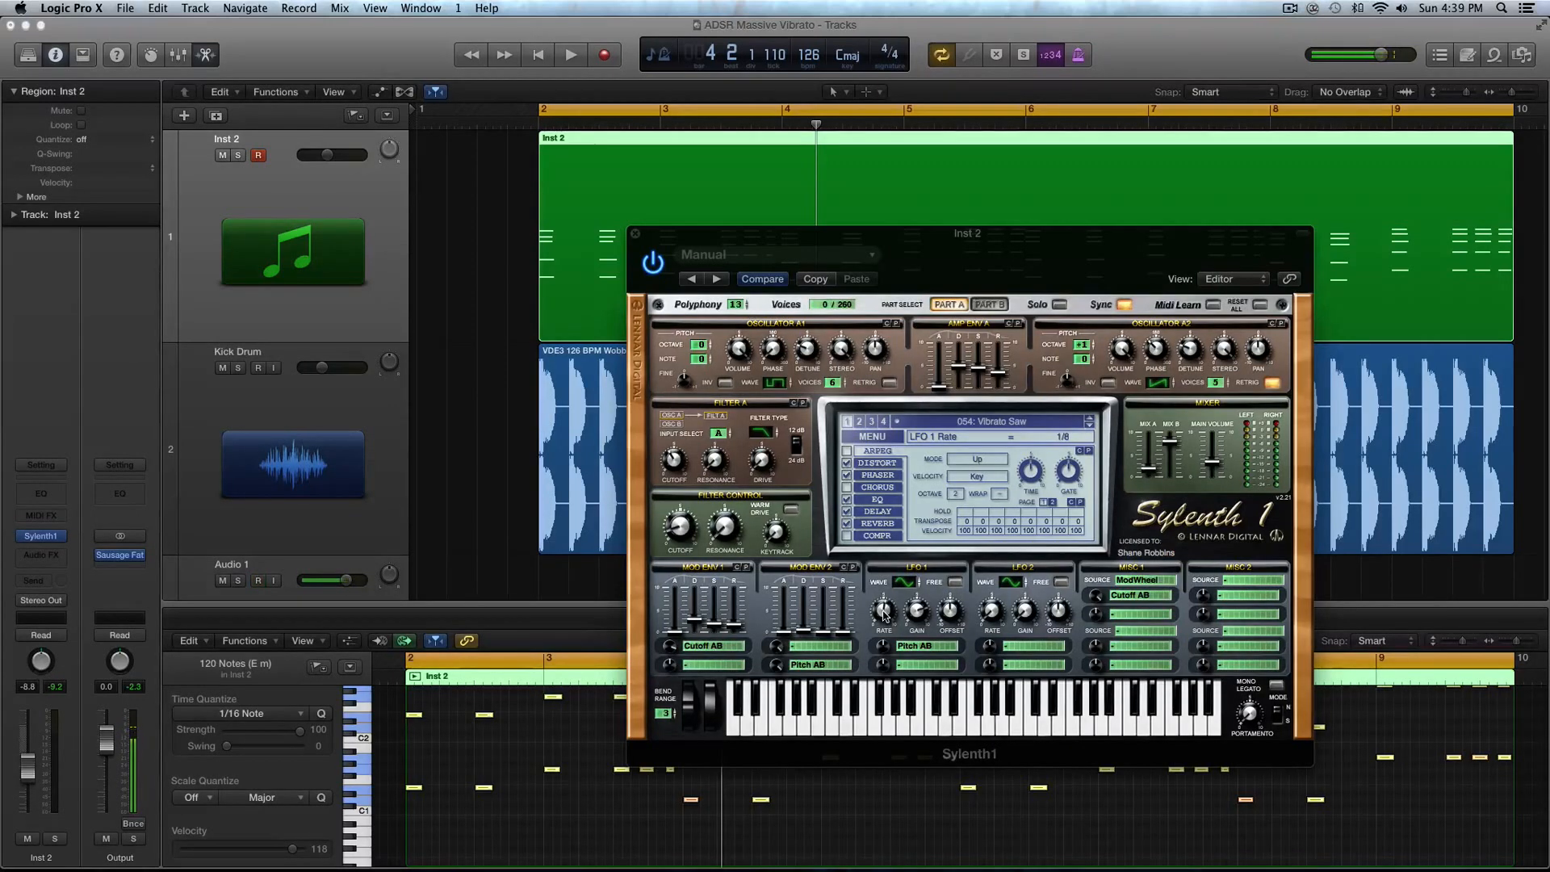
- Readjust the LFO 1 gain, try an LFO 1 rate of 1/16, and return the rate to 1/8
drag(886, 613, 887, 607)
mouse_move(921, 619)
mouse_down()
mouse_move(919, 582)
mouse_move(913, 613)
mouse_up()
click(890, 617)
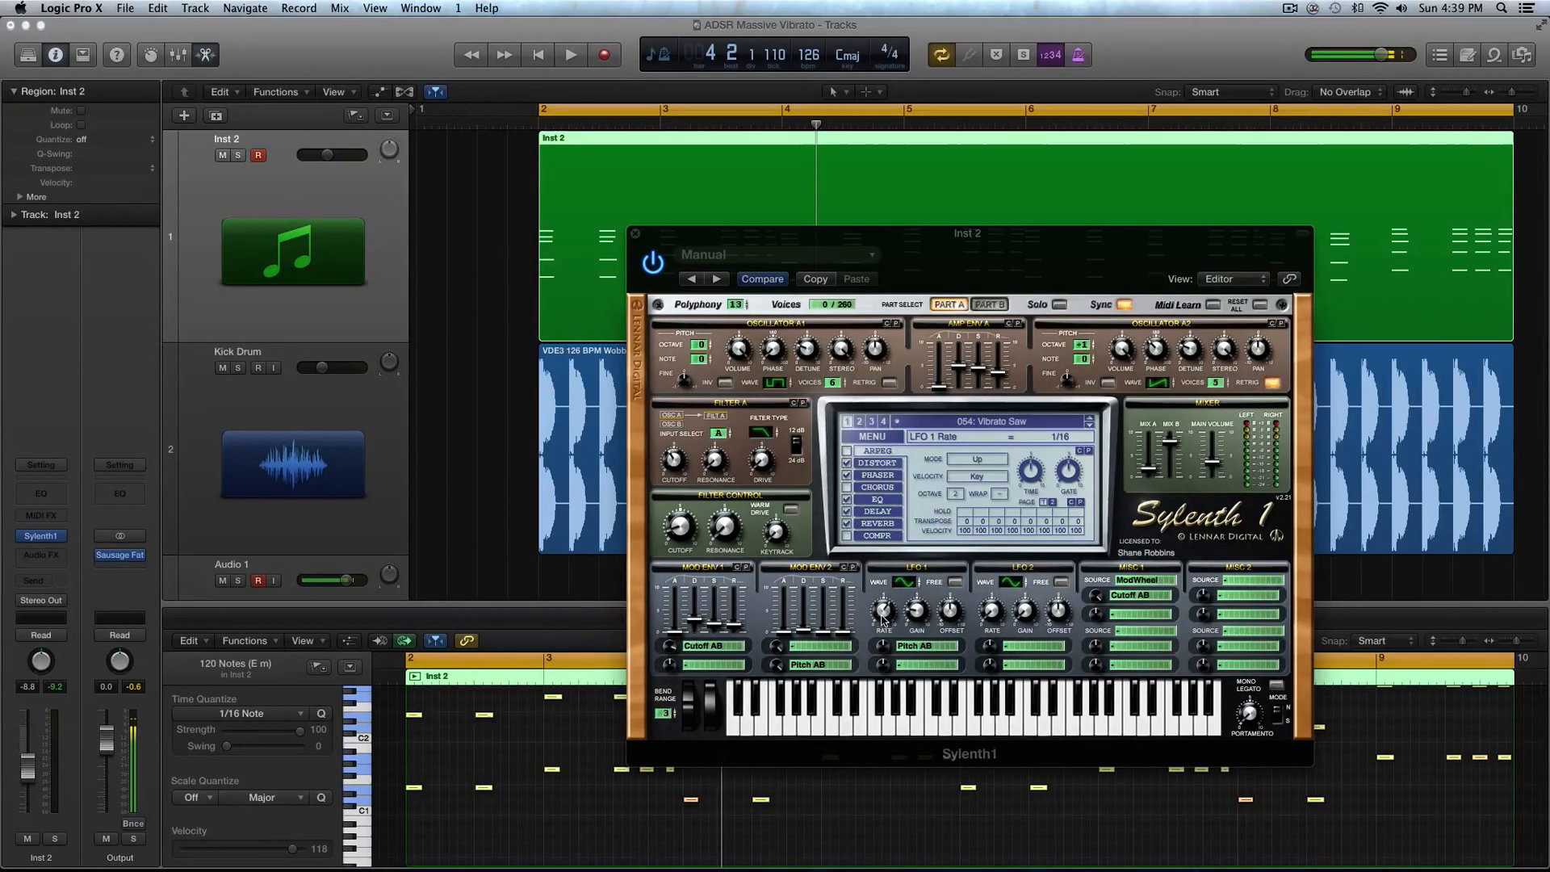
drag(888, 622, 892, 688)
drag(880, 627, 889, 588)
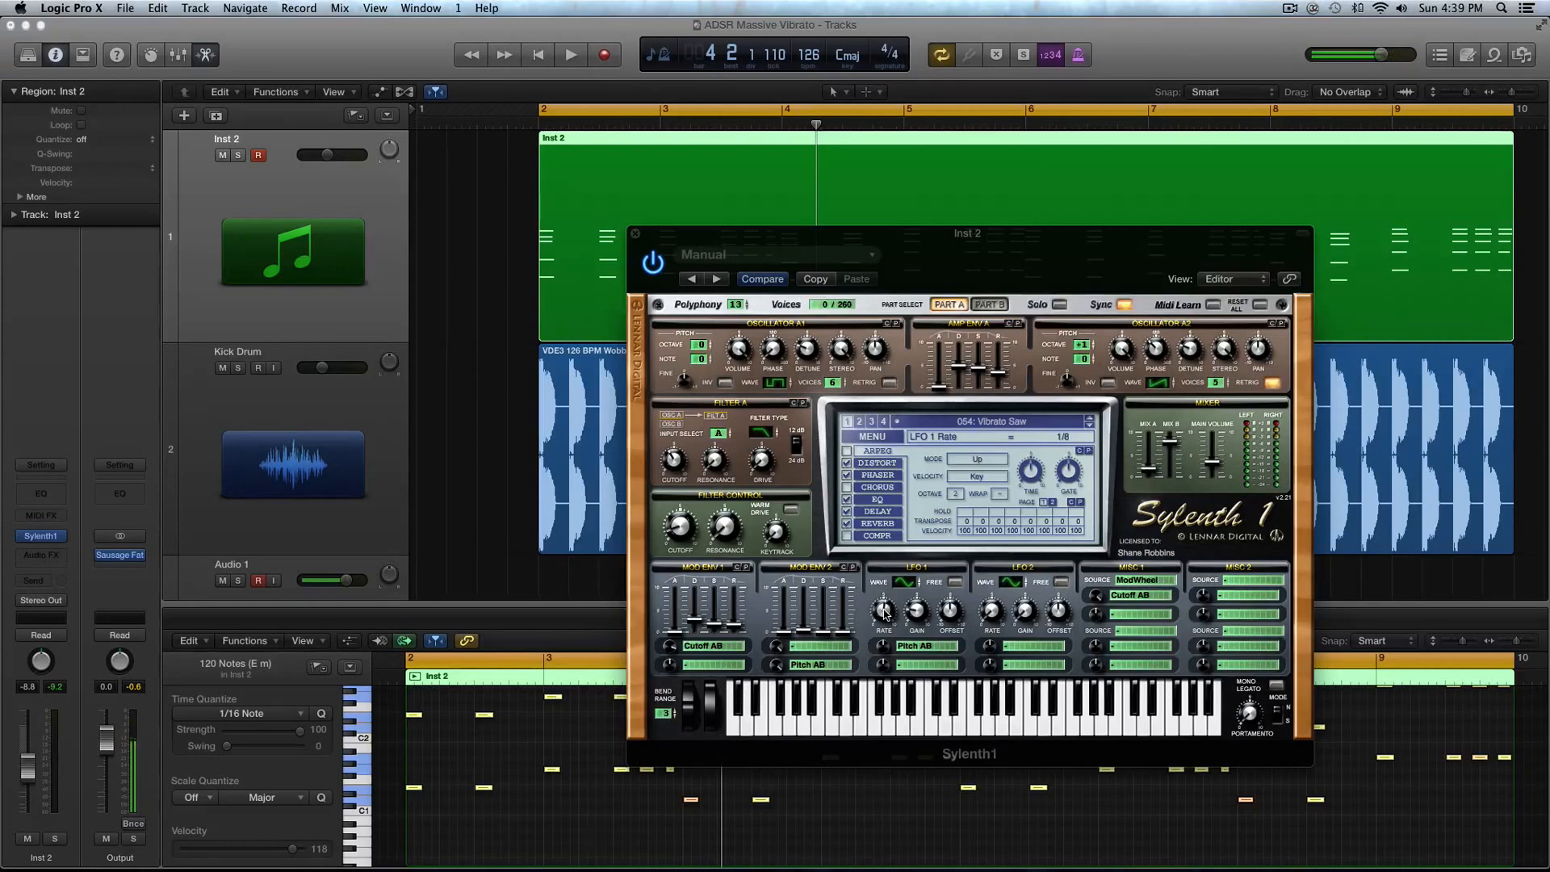
- After a brief playback, assign LFO1 Gain as Mod Env 2's first destination and raise the envelope's attack to about 4.71
key(space)
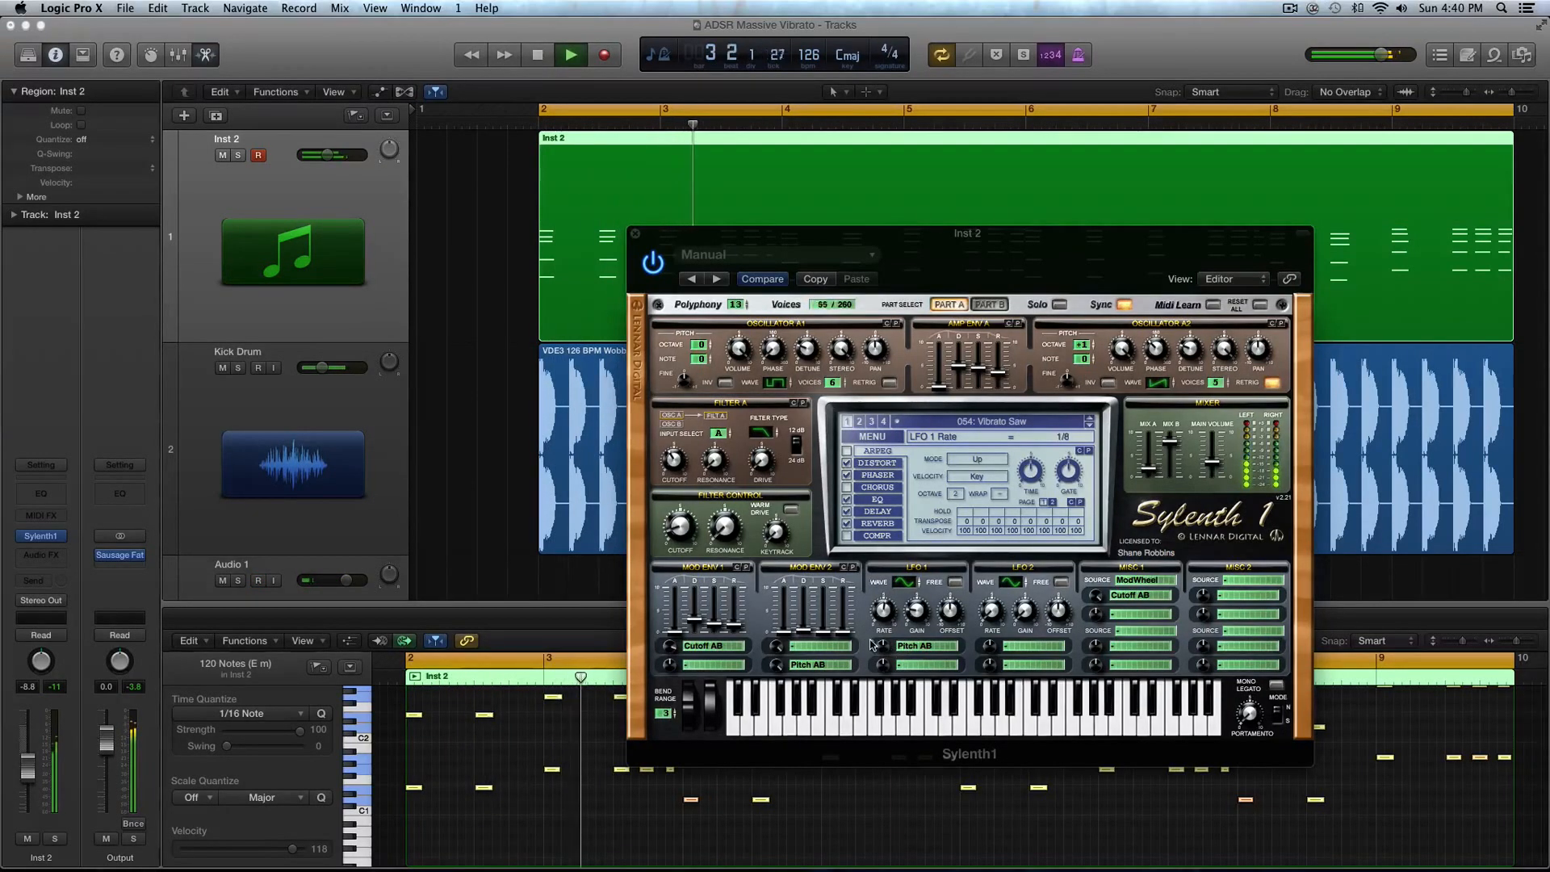
key(space)
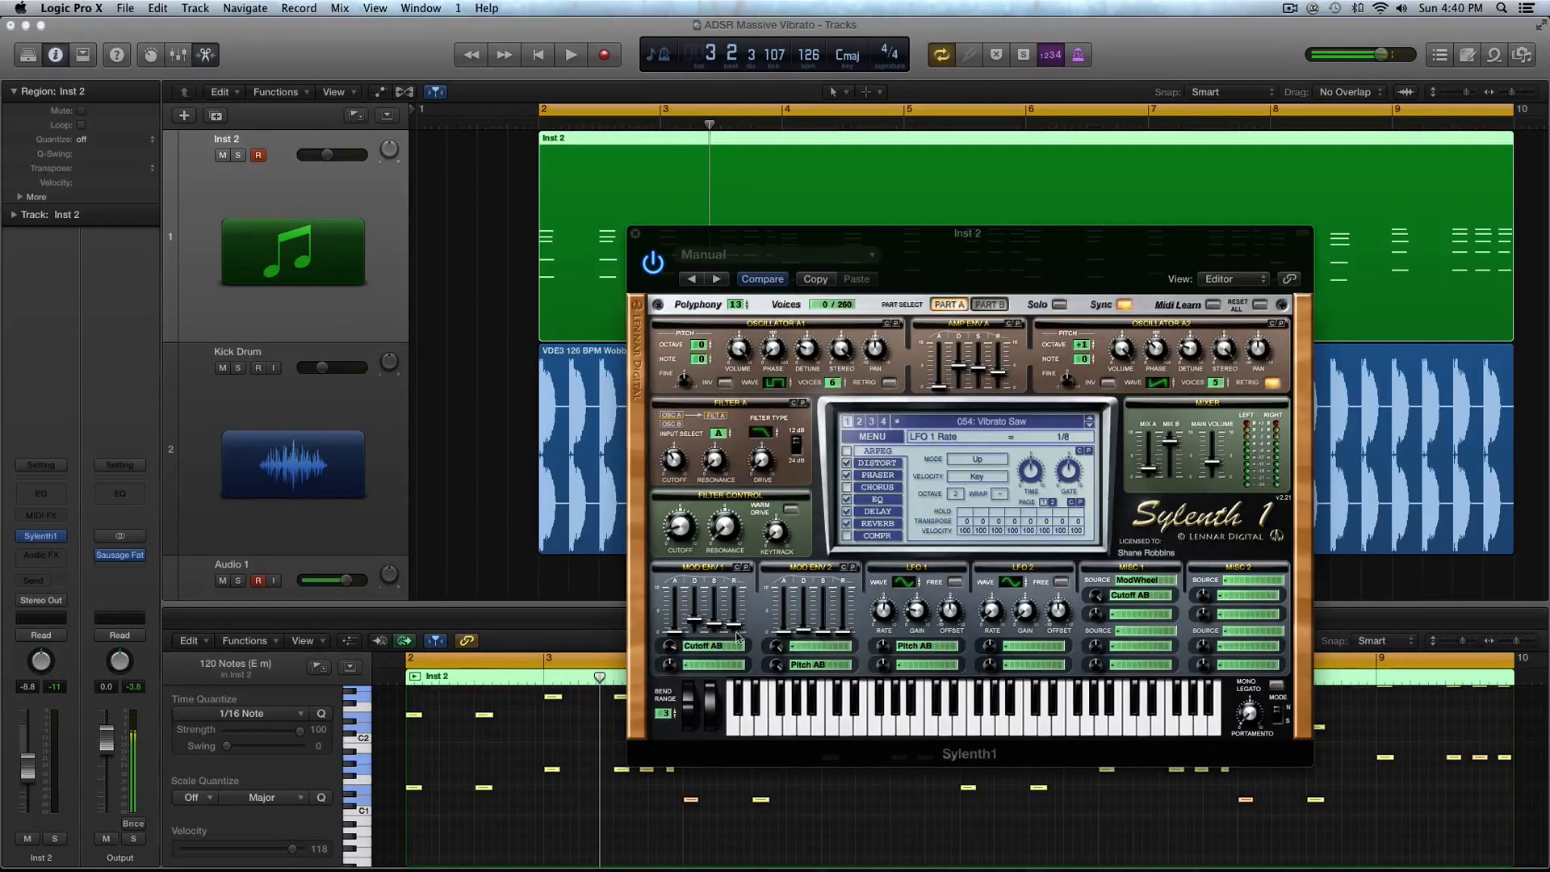
click(789, 643)
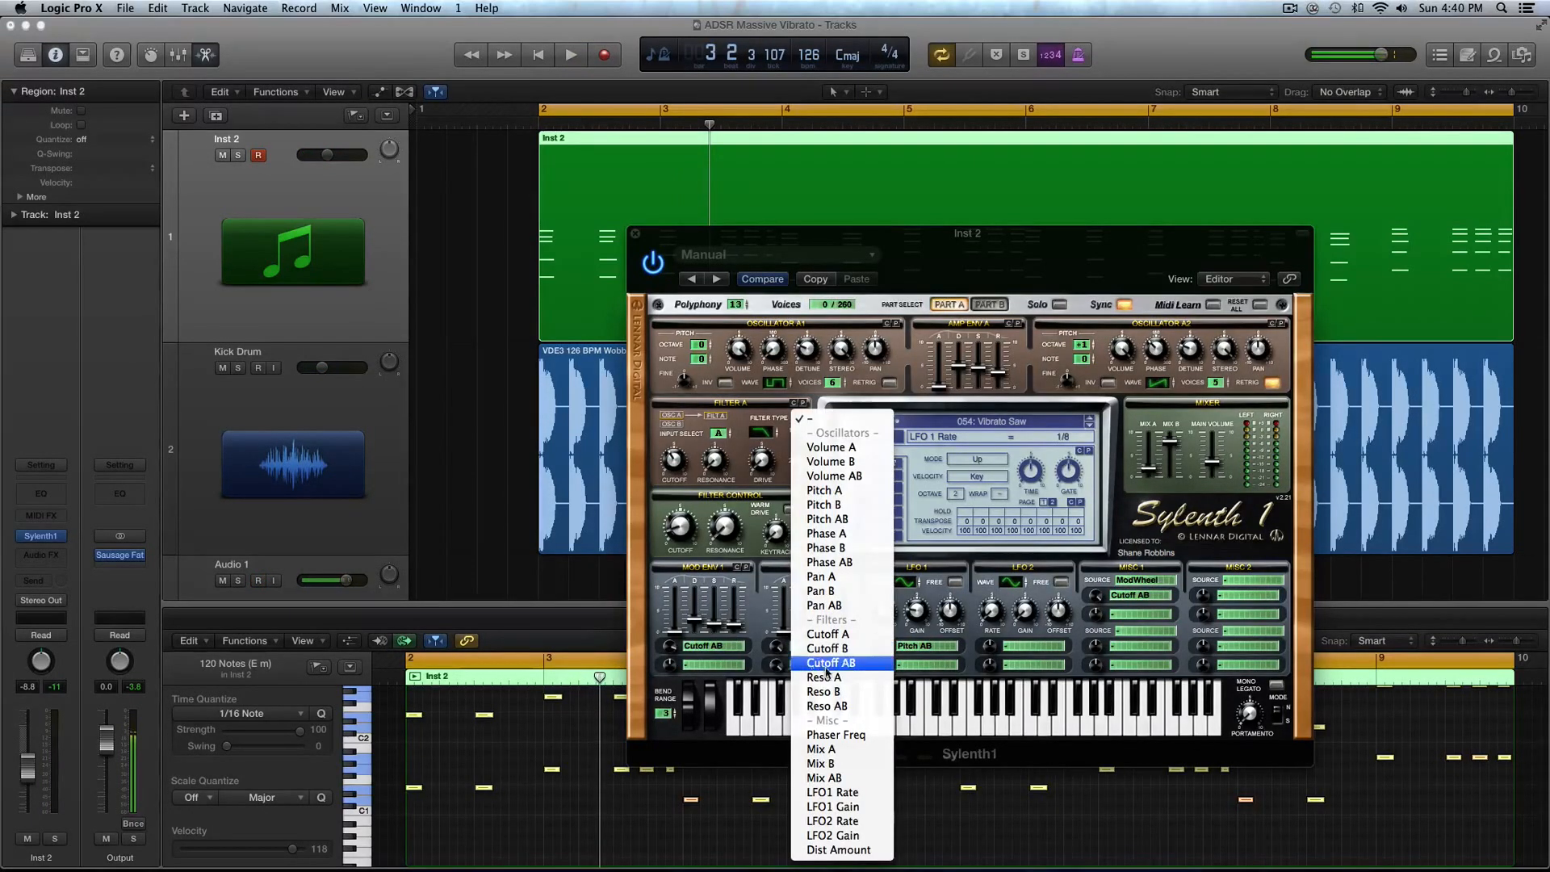
click(844, 806)
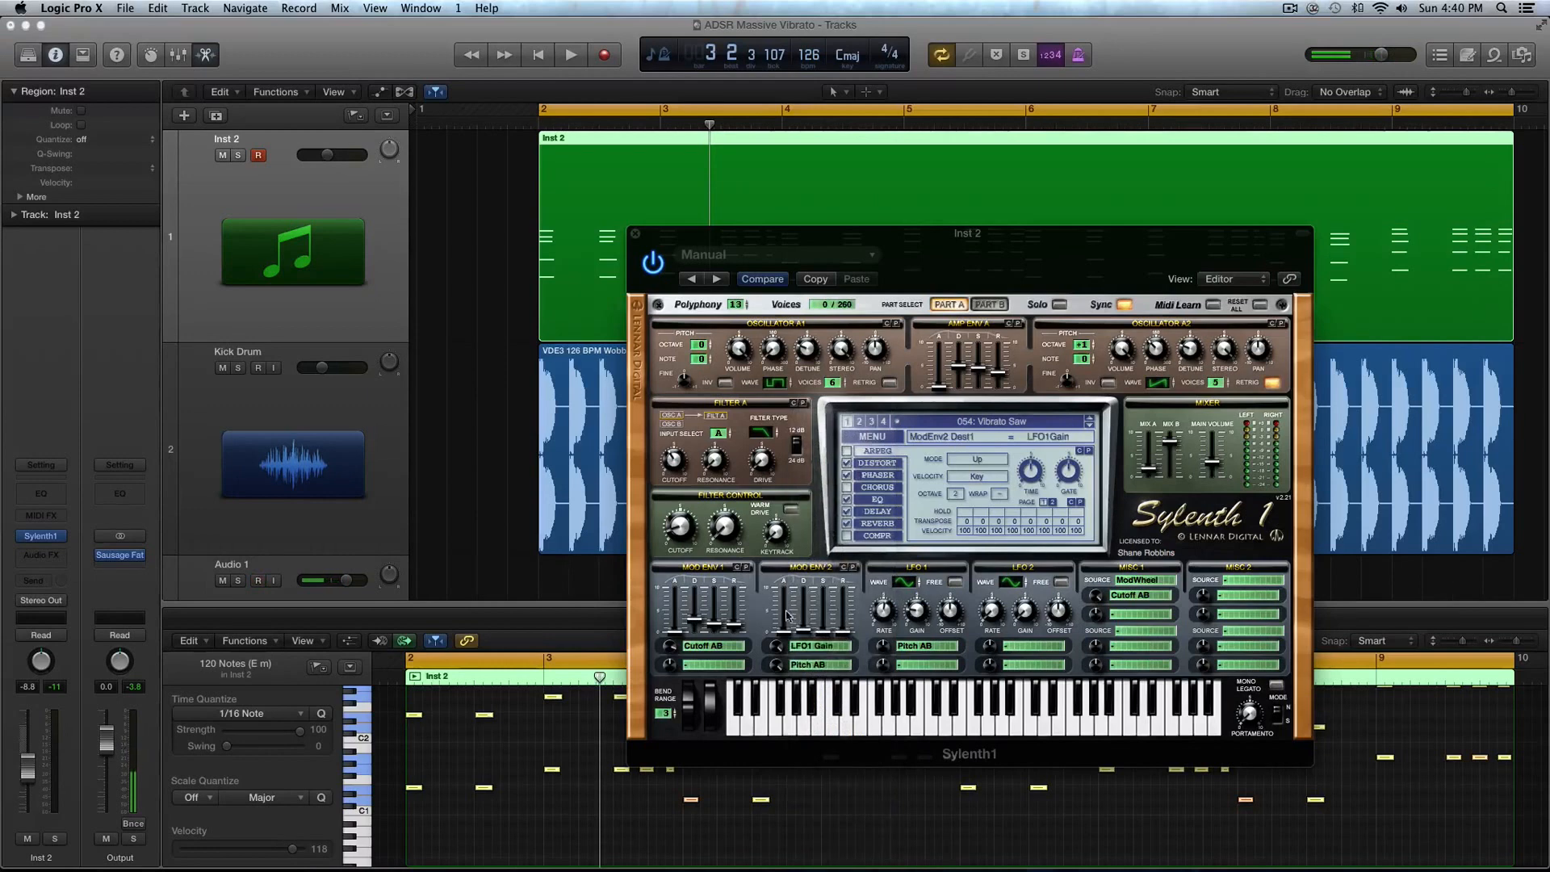
drag(788, 615, 788, 576)
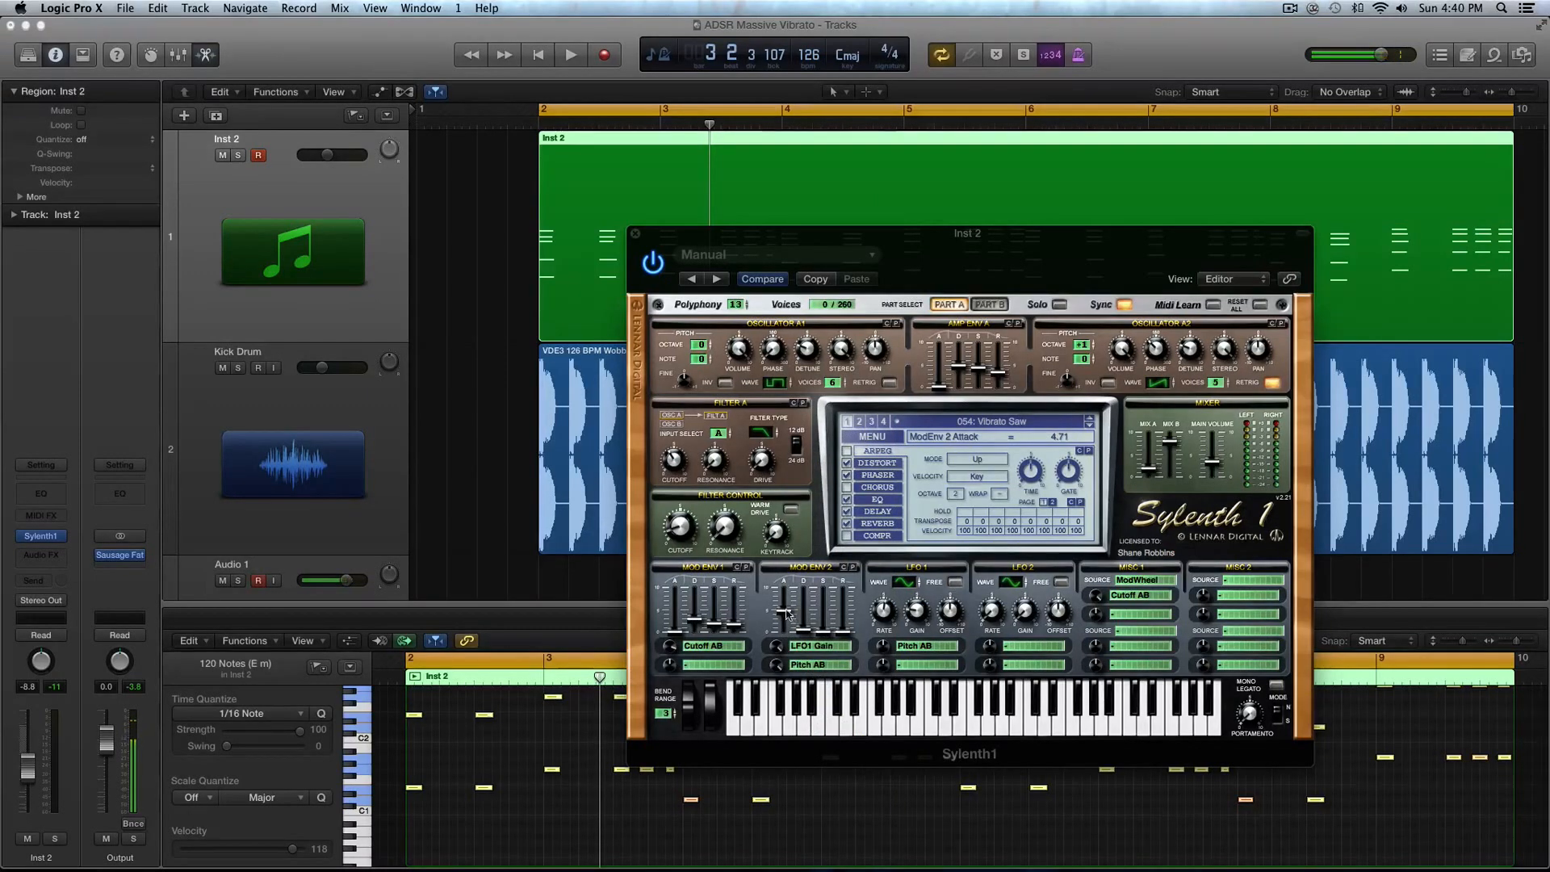
- Clear Mod Env 2's second destination and audition the loop while setting the envelope's attack to about 7.53
click(815, 665)
click(823, 422)
key(space)
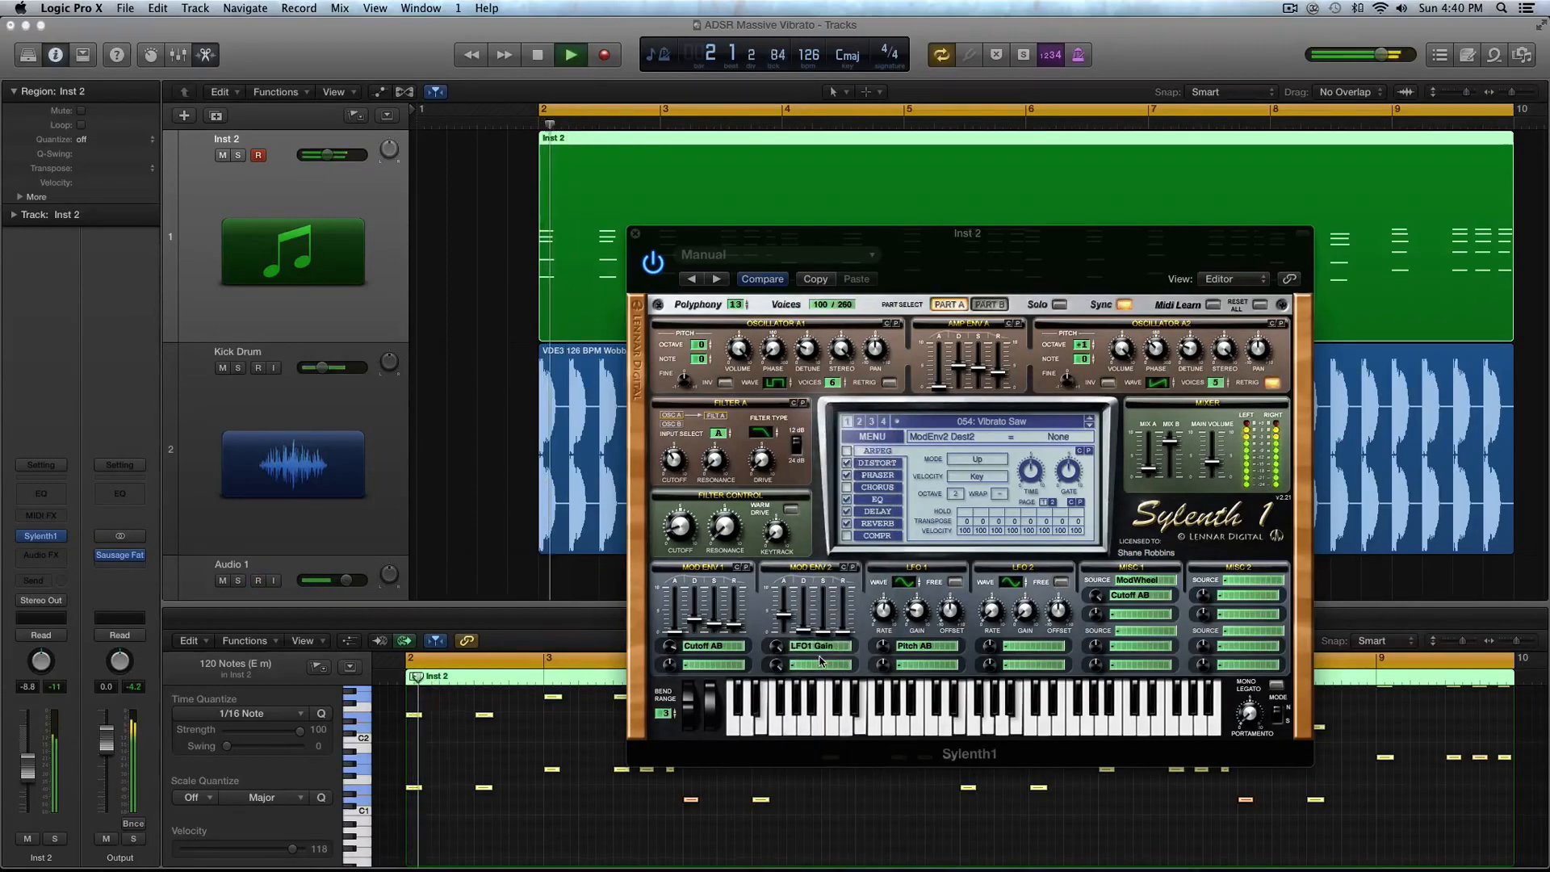
drag(784, 613, 785, 591)
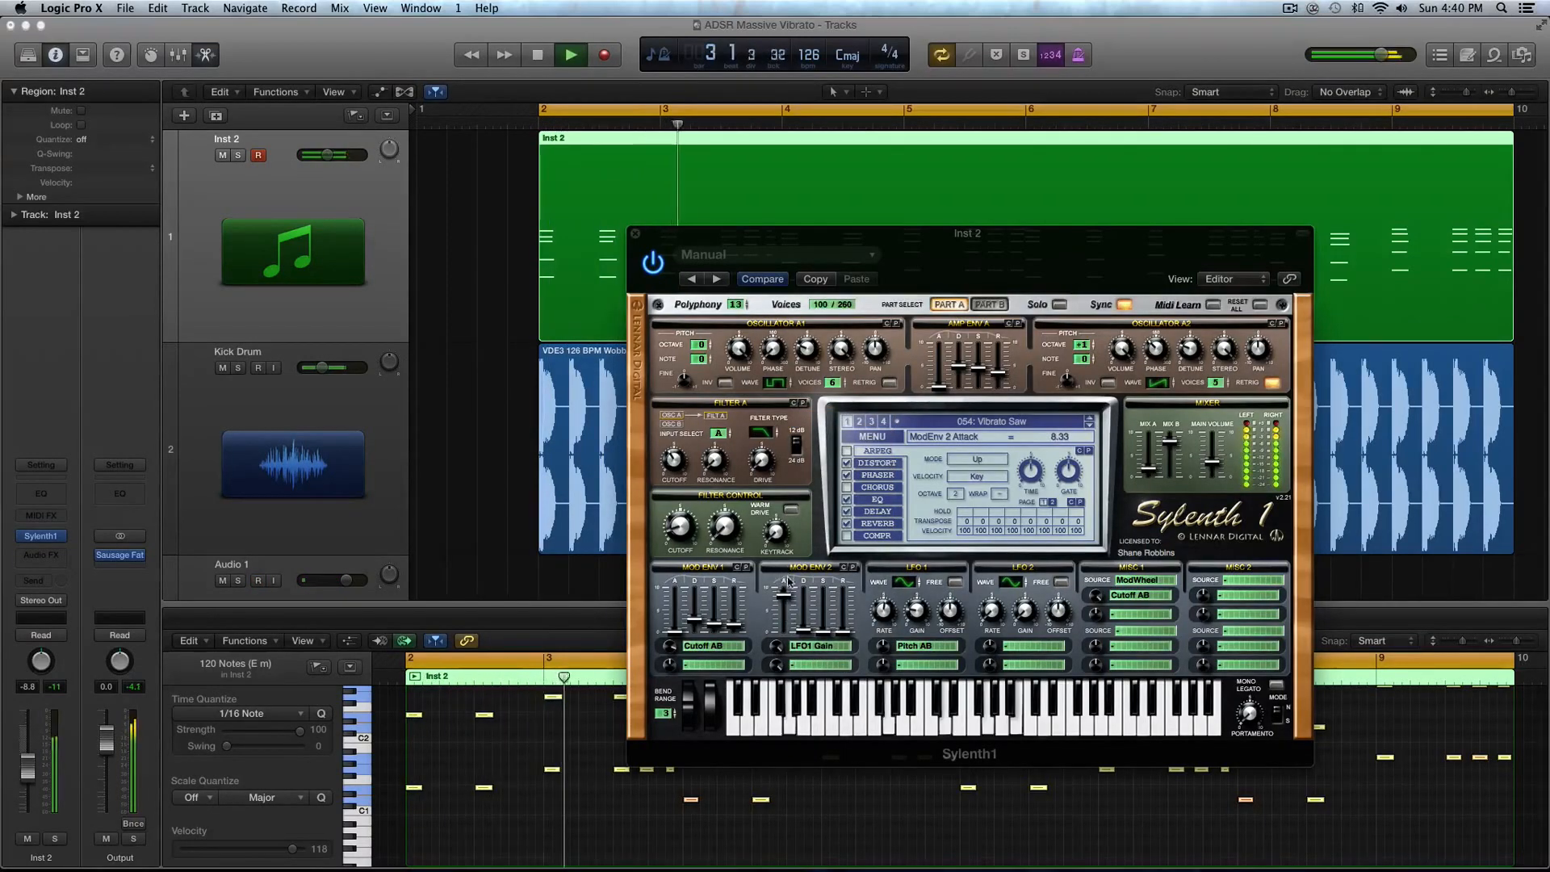
key(space)
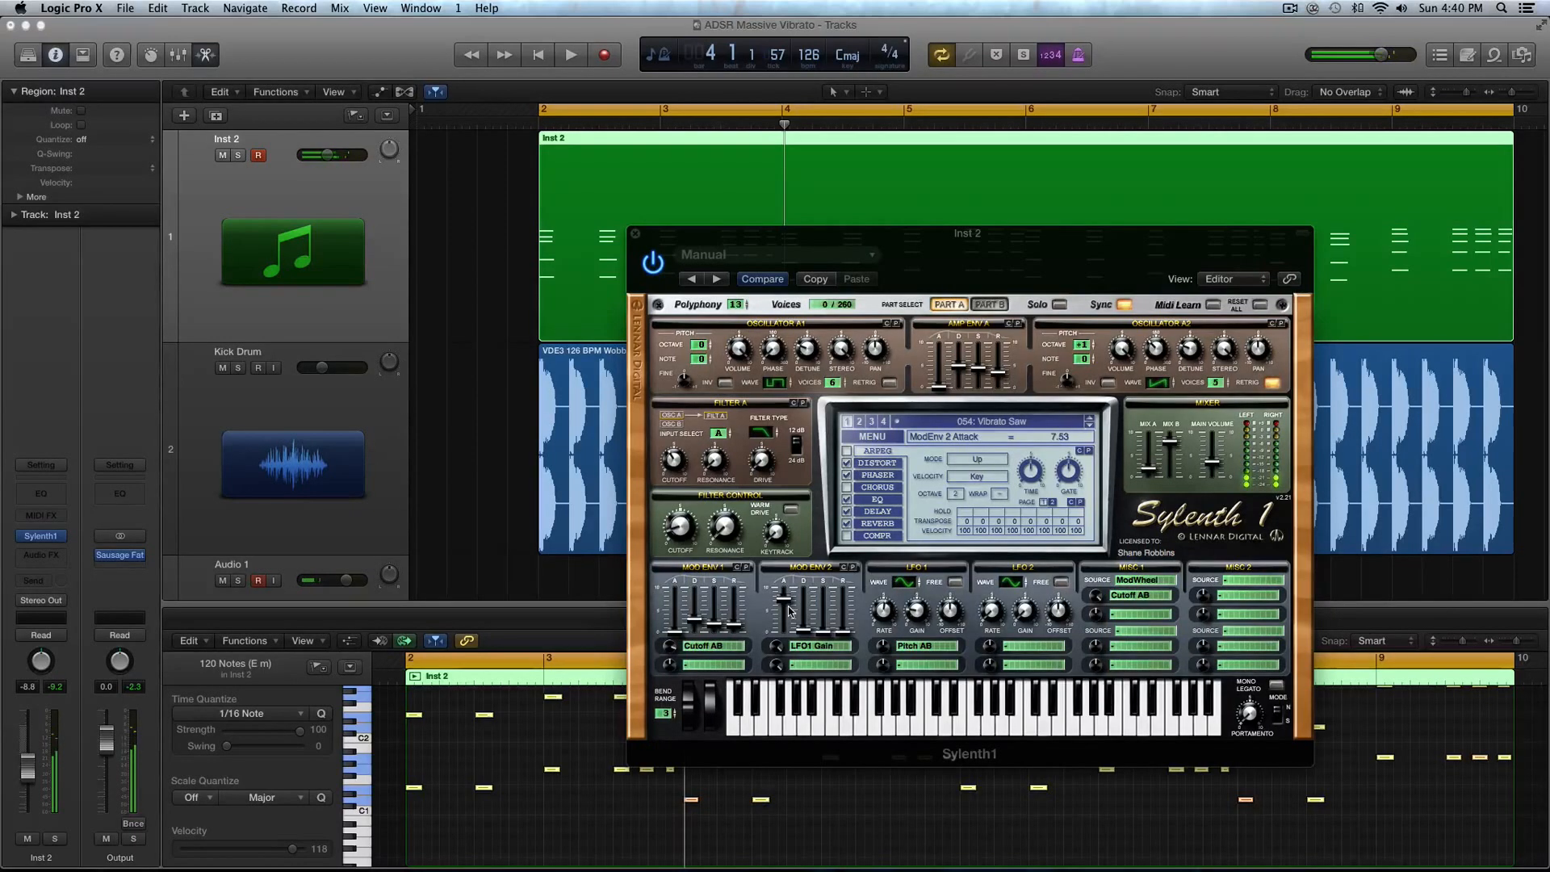
- Lower the Mod Env 2 attack in stages to about 2.36 and audition the loop
drag(789, 611, 783, 629)
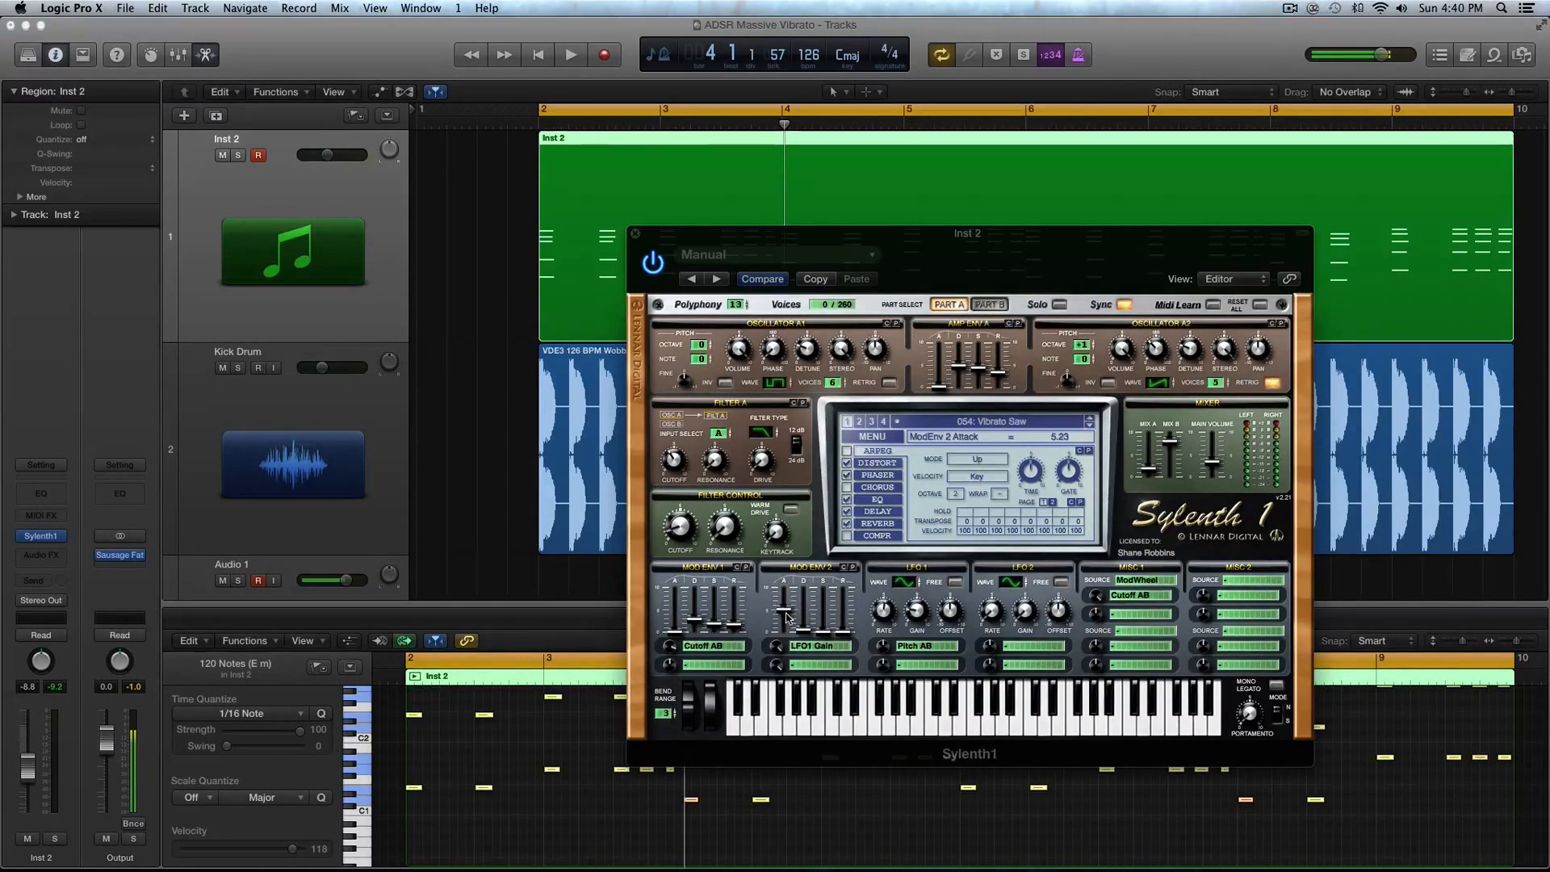
drag(788, 611, 793, 629)
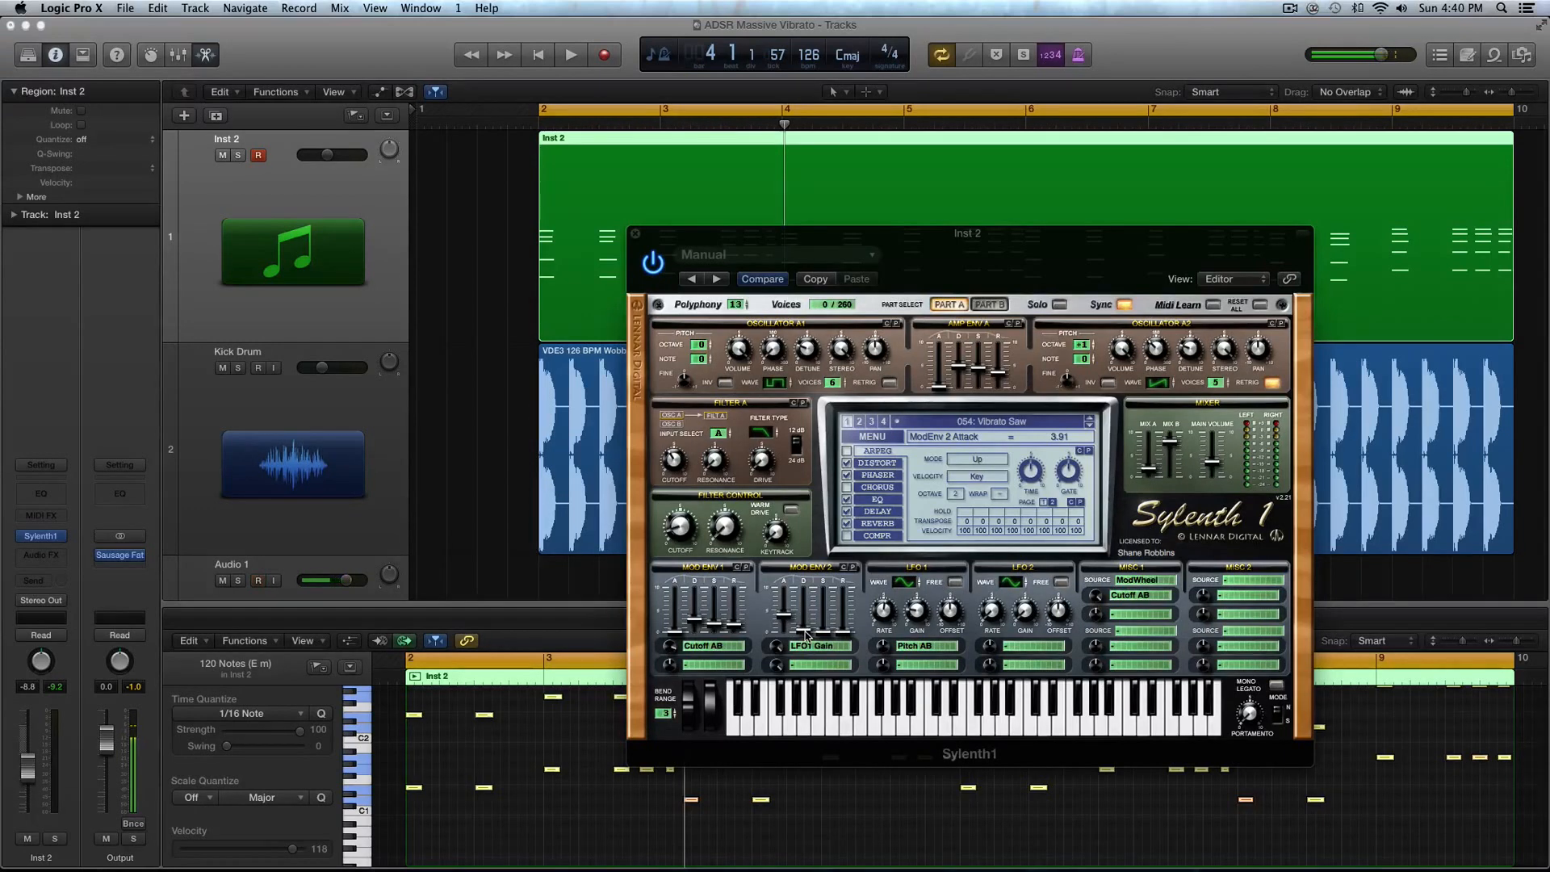
mouse_move(805, 632)
mouse_down()
mouse_move(804, 604)
mouse_move(786, 648)
mouse_move(783, 621)
mouse_up()
key(space)
key(space)
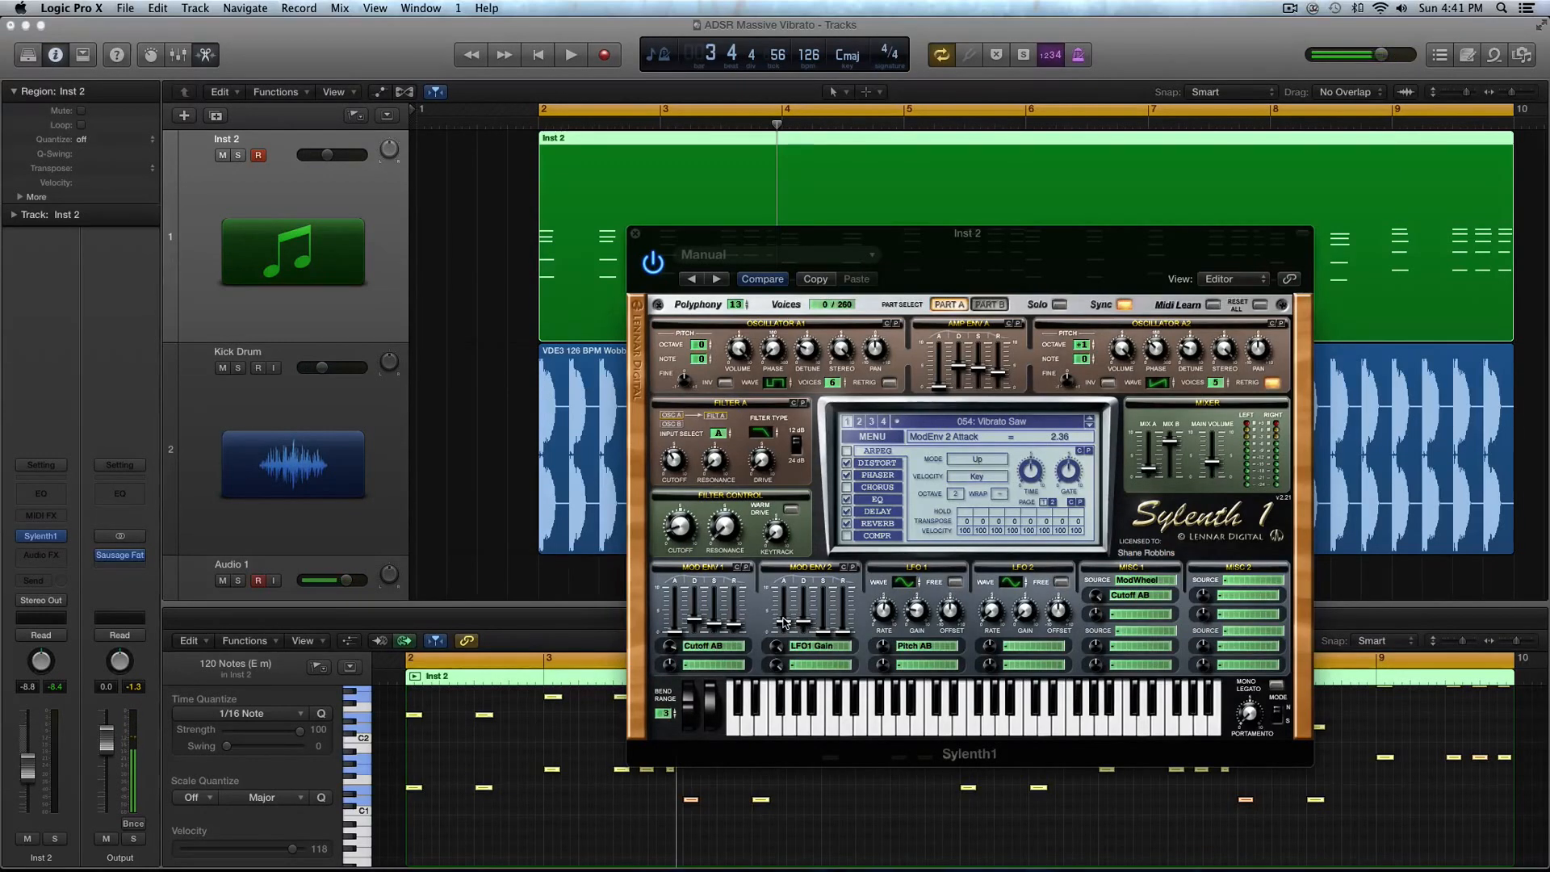
key(space)
key(space)
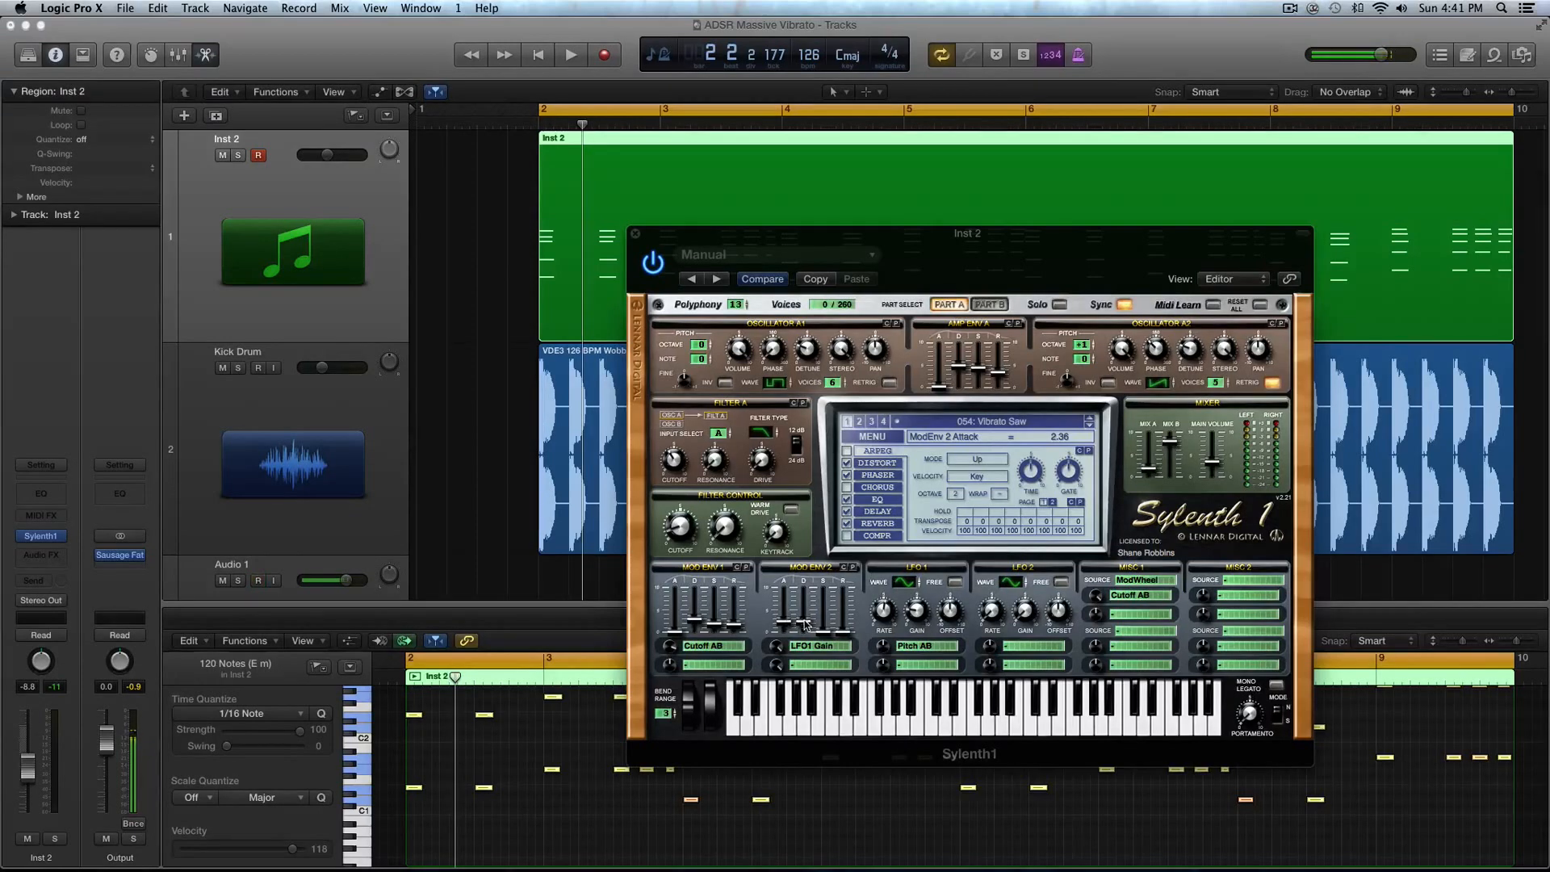
- Set Mod Env 2's LFO1 Gain modulation amount to about 2.29 and play the loop
drag(820, 629, 819, 620)
key(space)
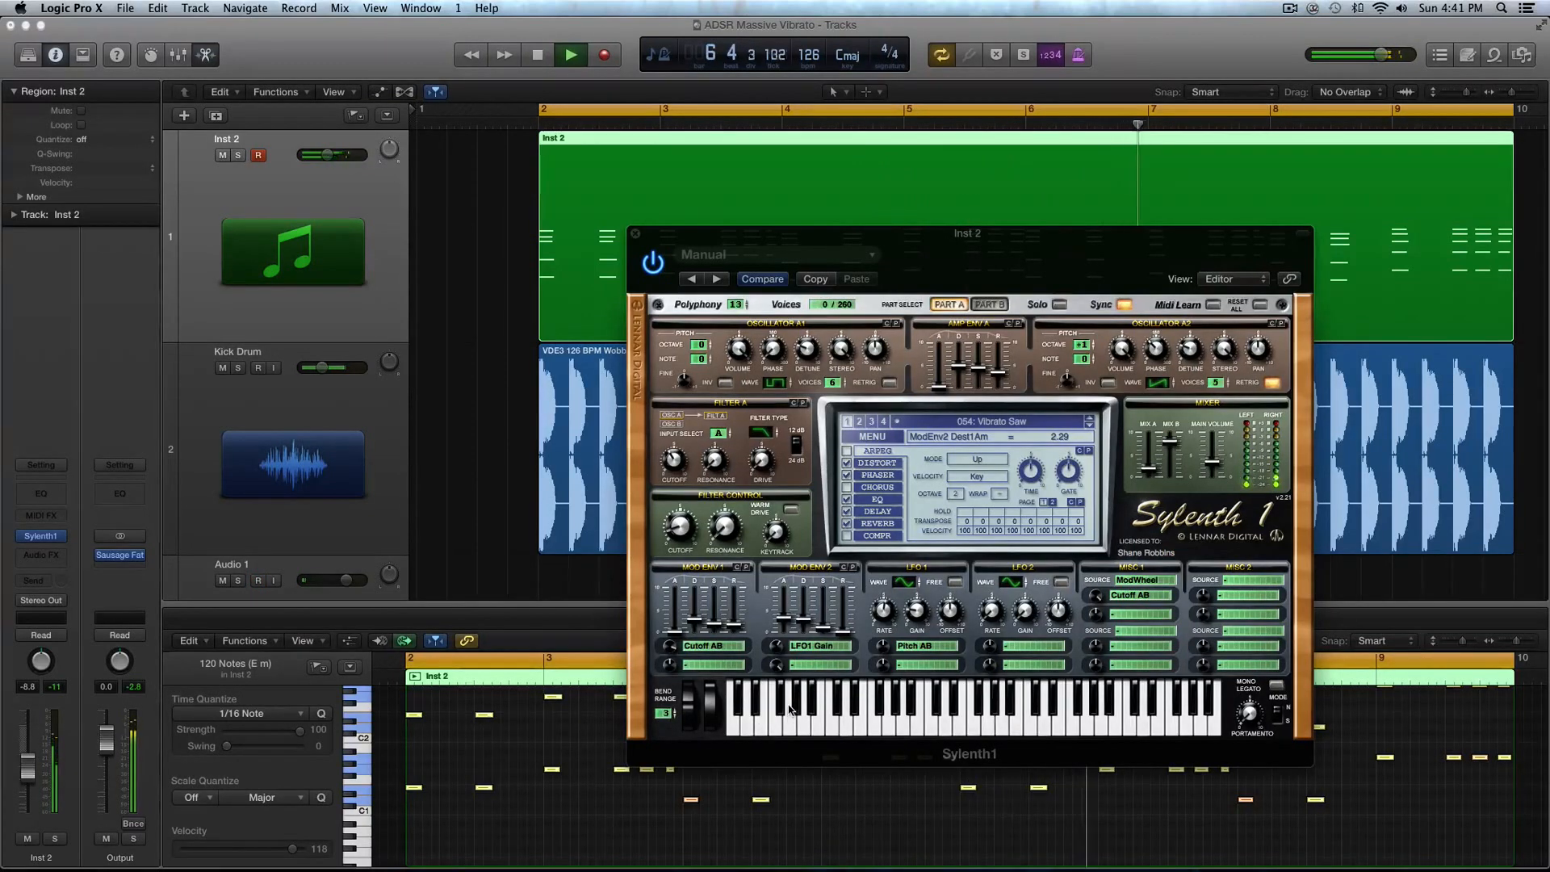
key(space)
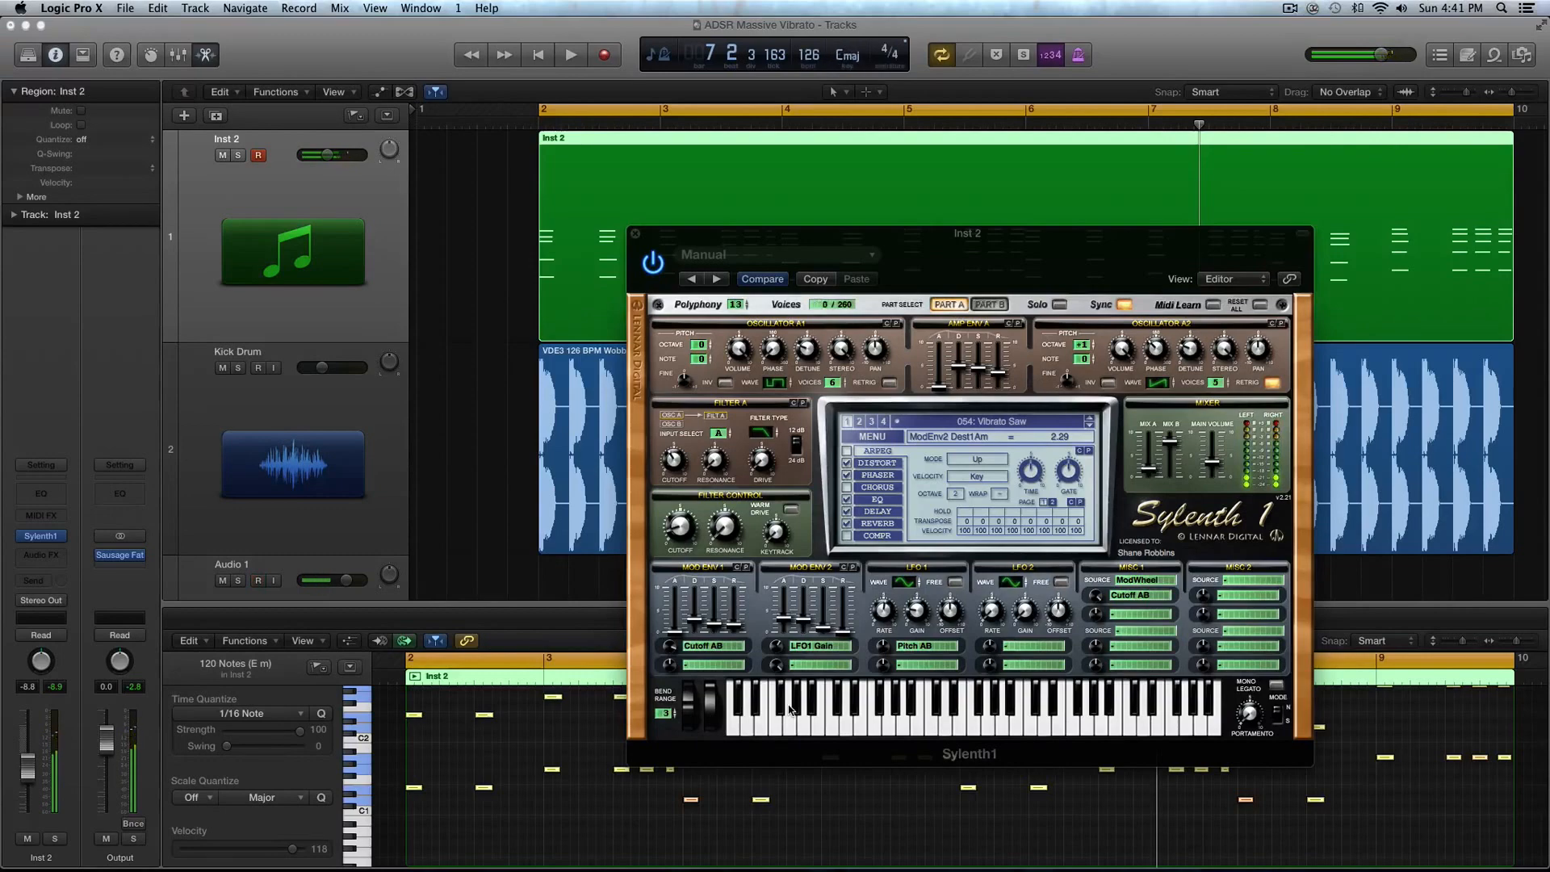
- Clear the first destinations of Mod Env 2 and LFO 1 during playback to compare the loop without vibrato
key(space)
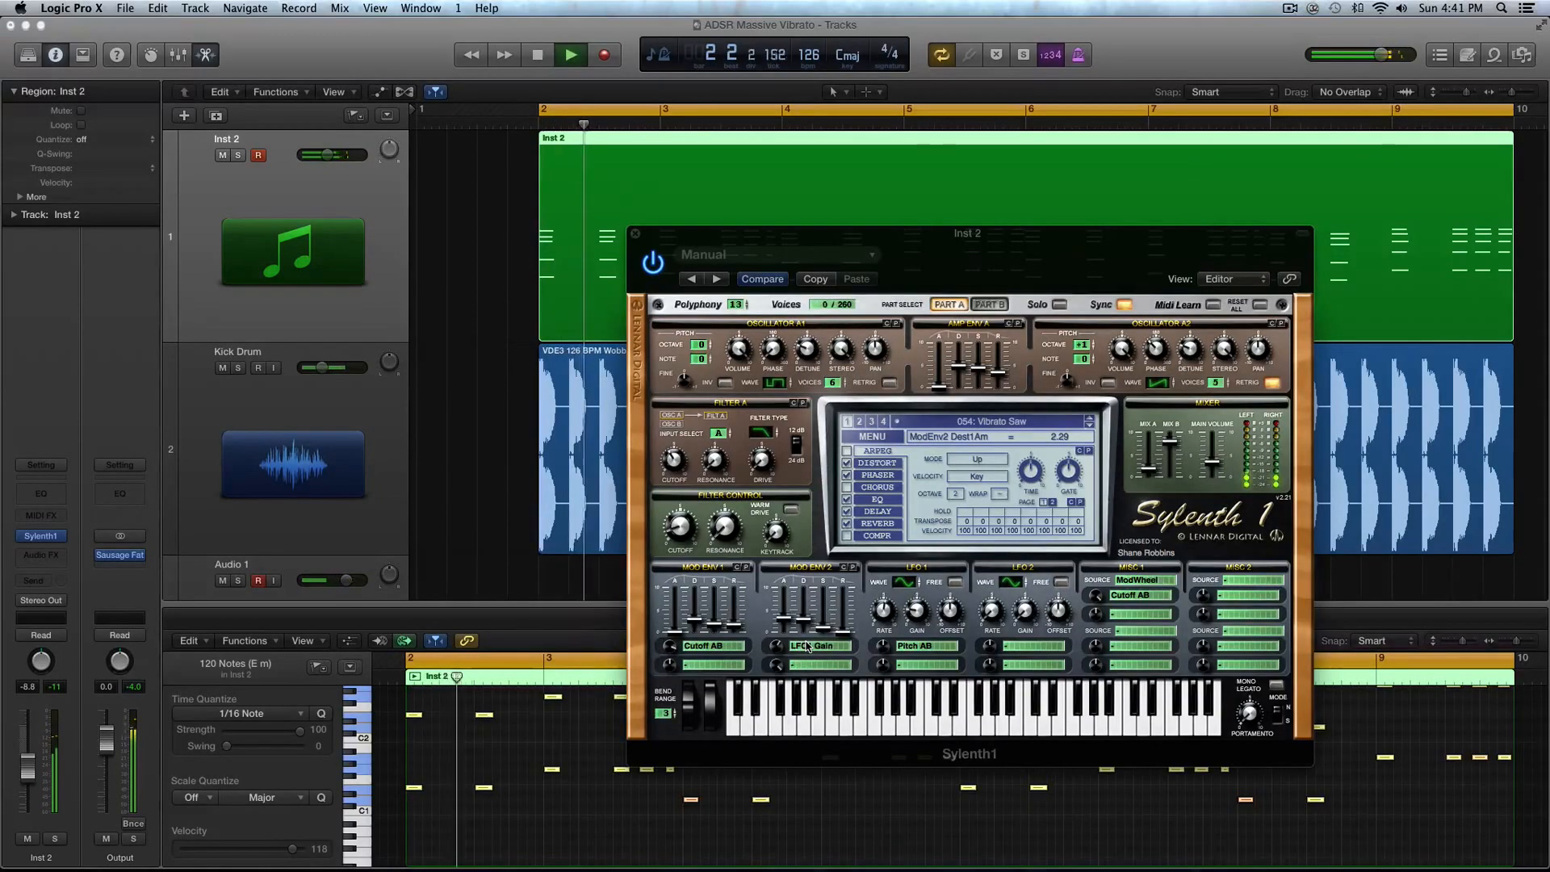
click(806, 647)
click(970, 681)
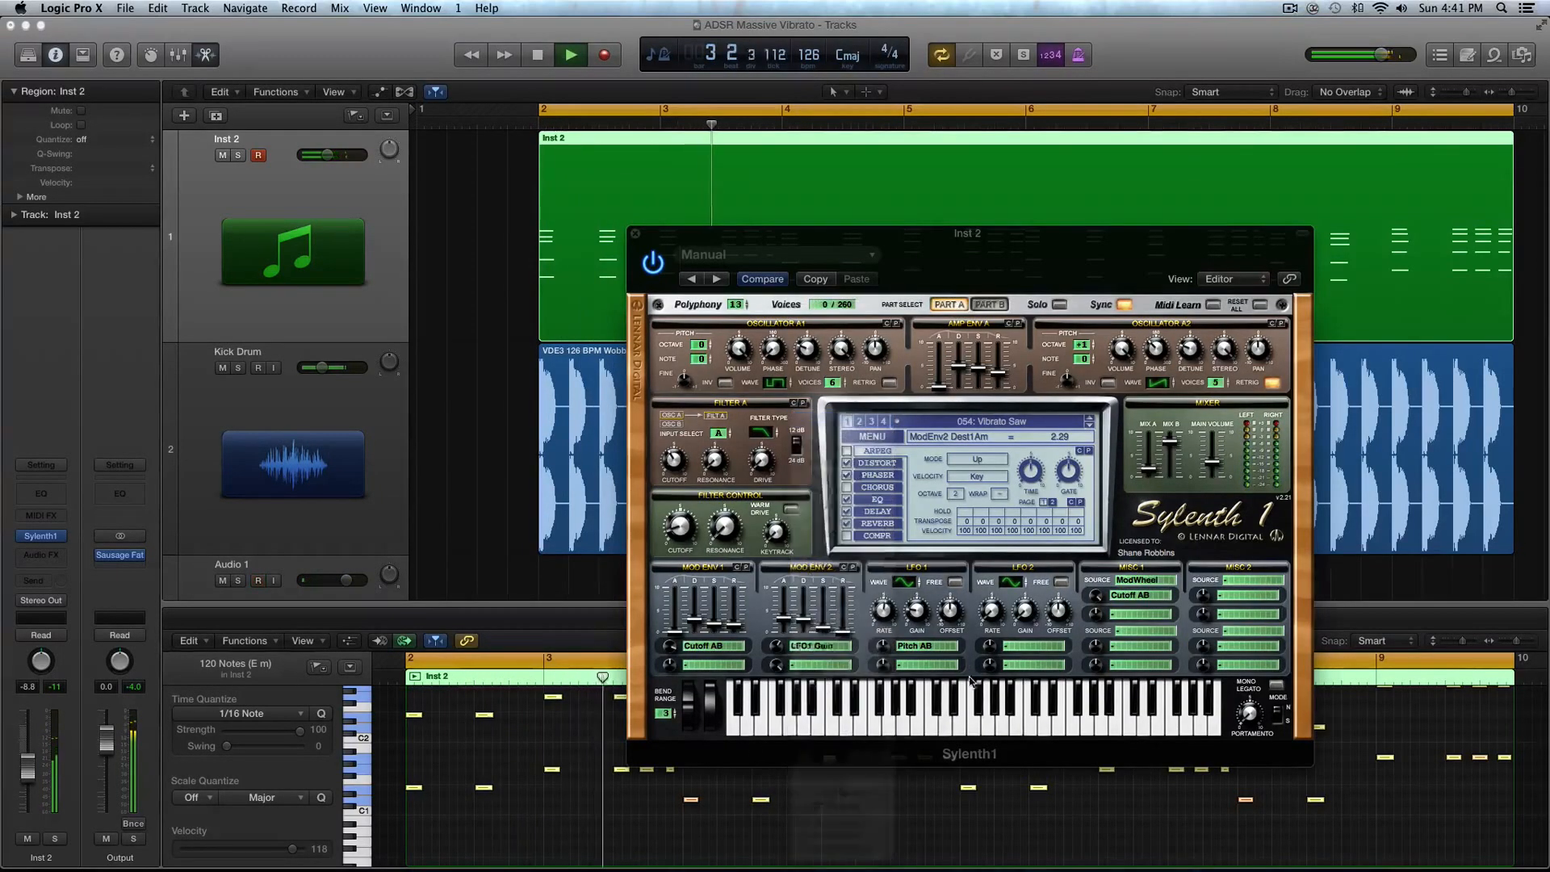
click(927, 646)
click(910, 426)
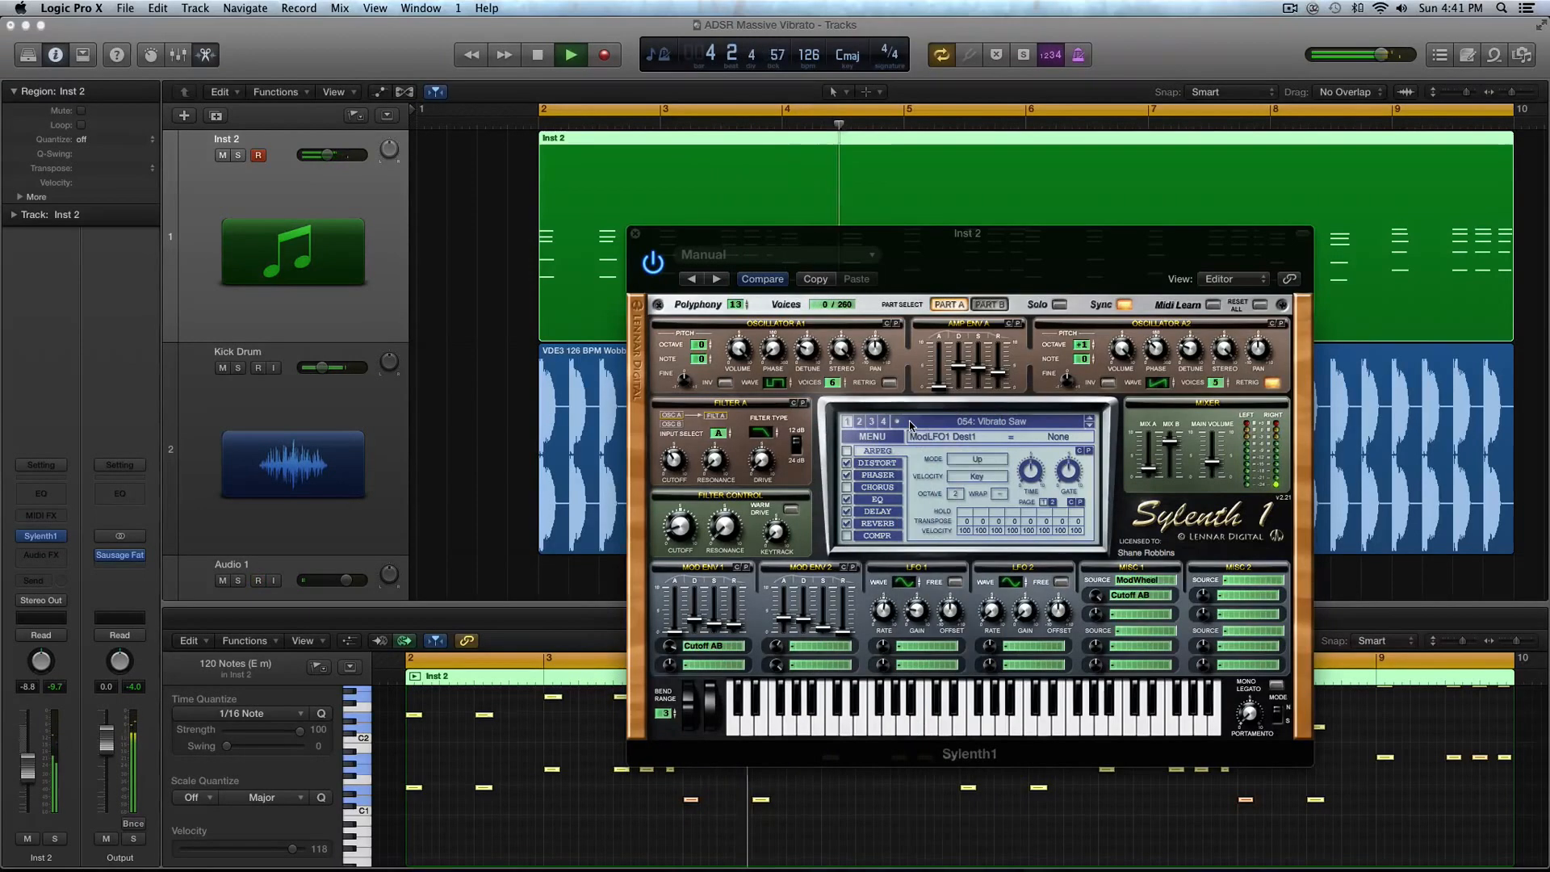
key(space)
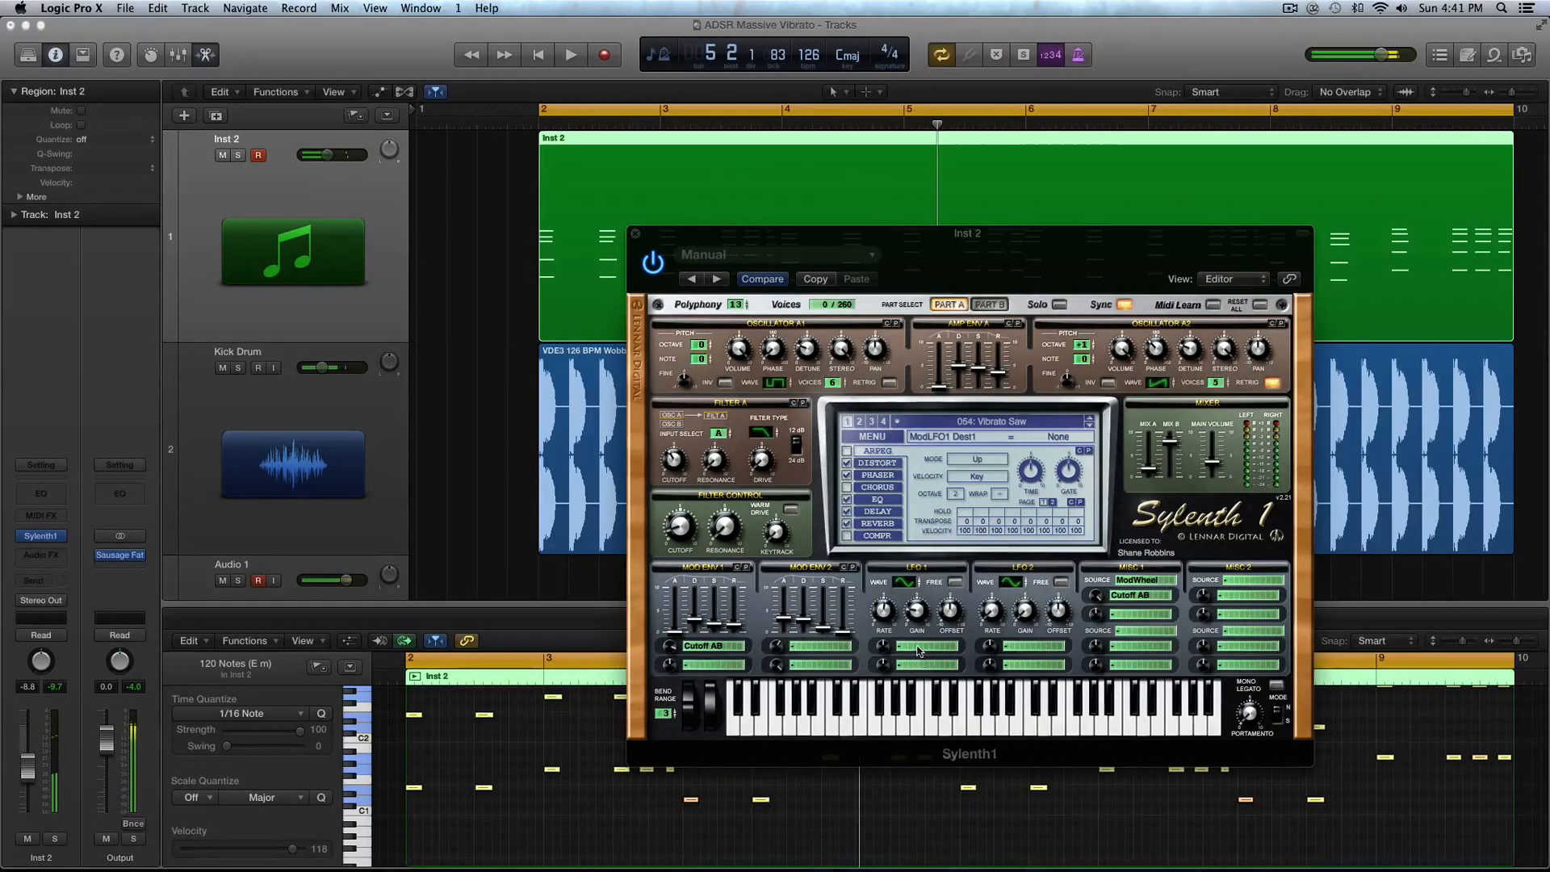
- Reassign LFO 1's first destination to Pitch AB and Mod Env 2's first destination to LFO1 Gain
click(919, 650)
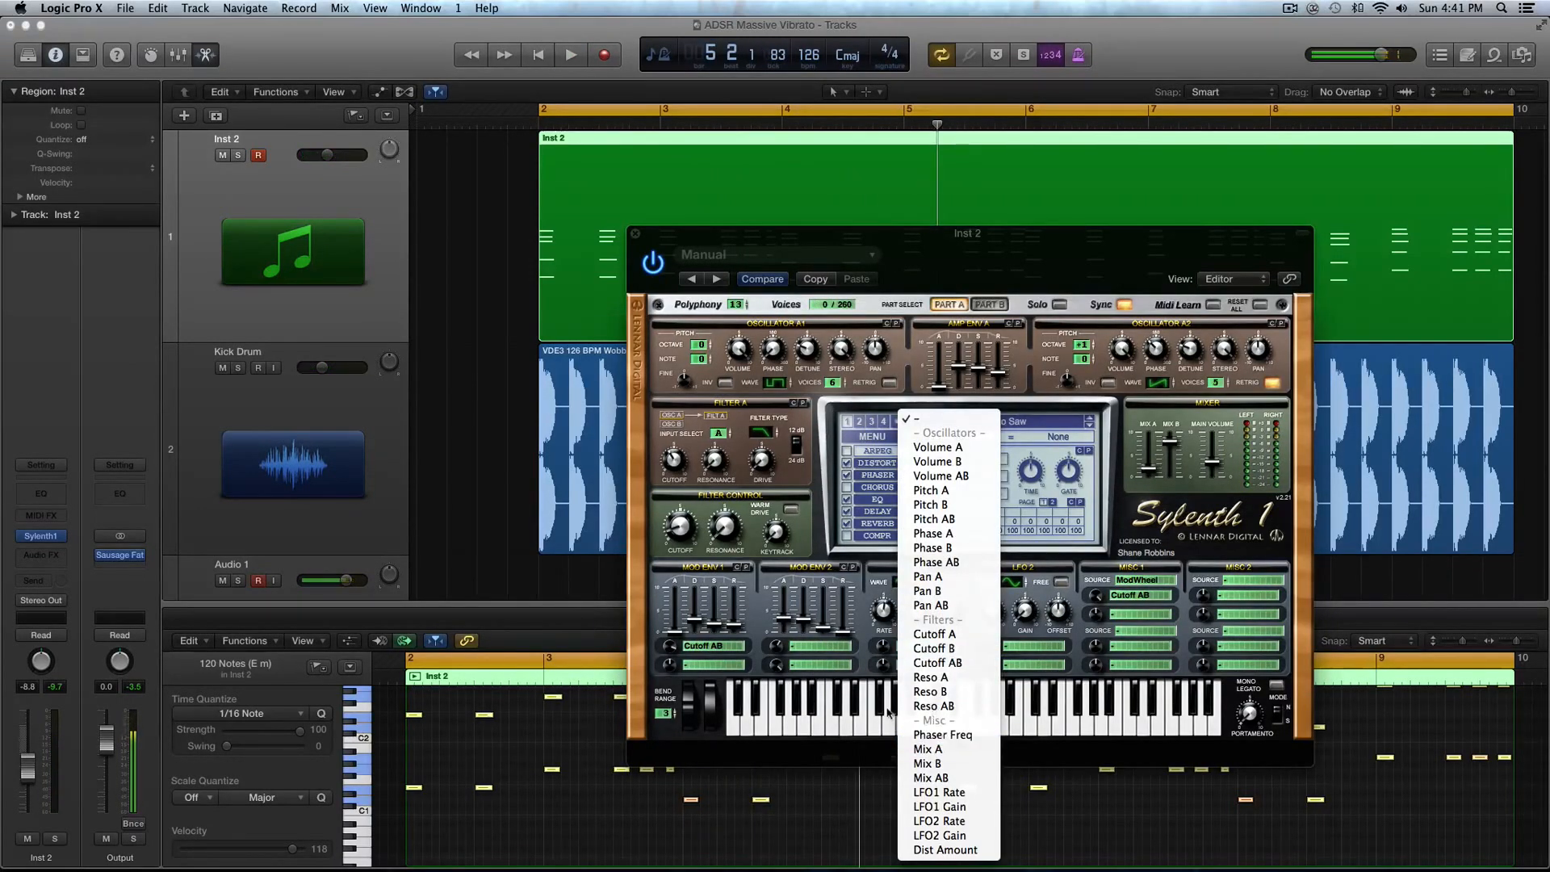
click(934, 519)
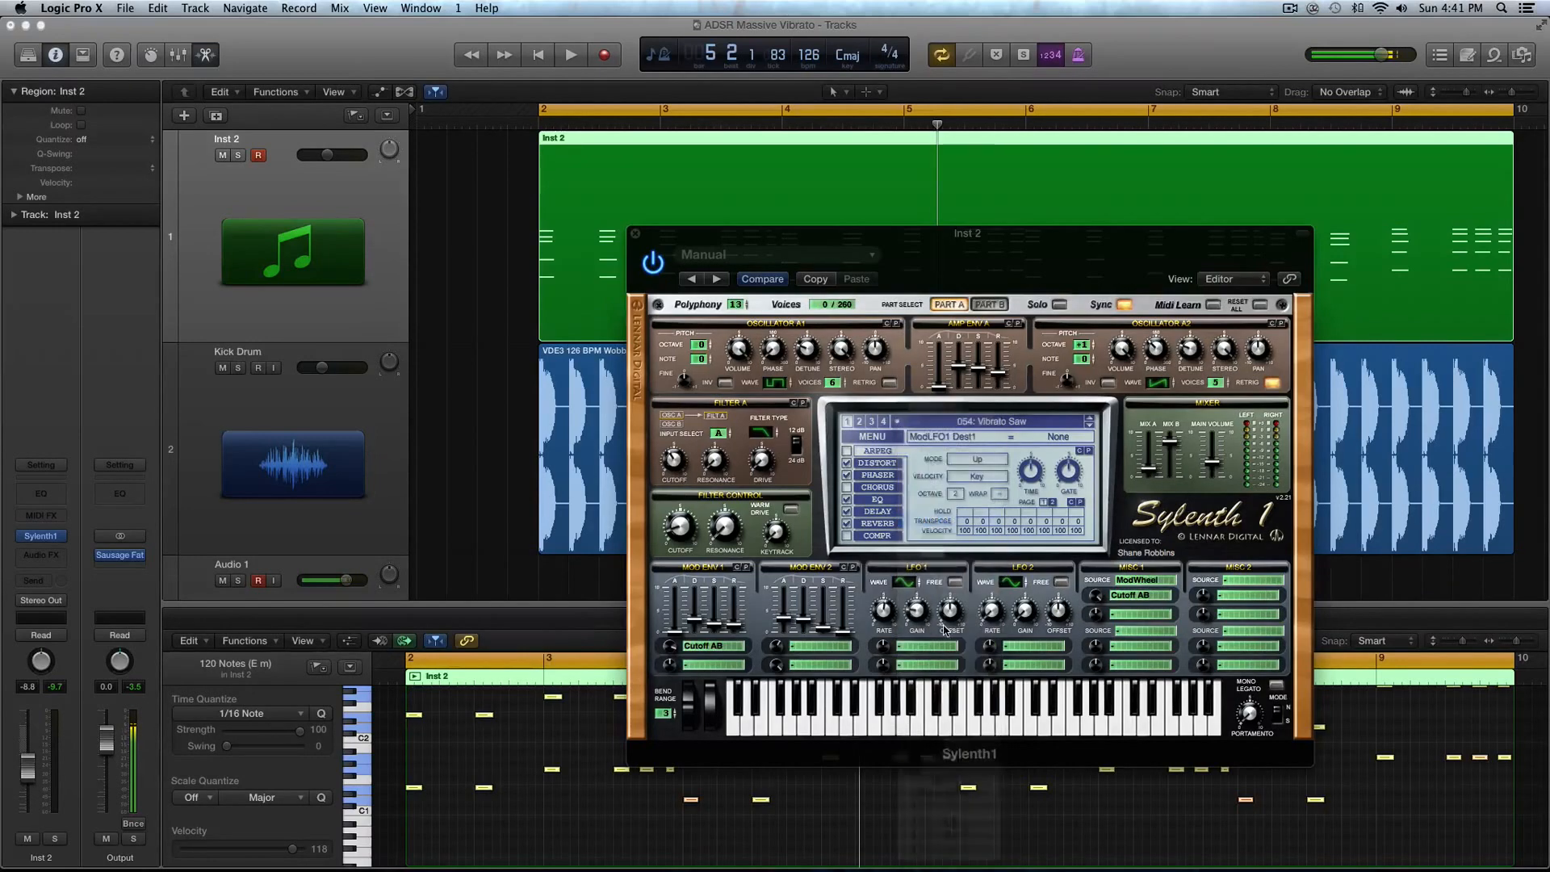
click(820, 647)
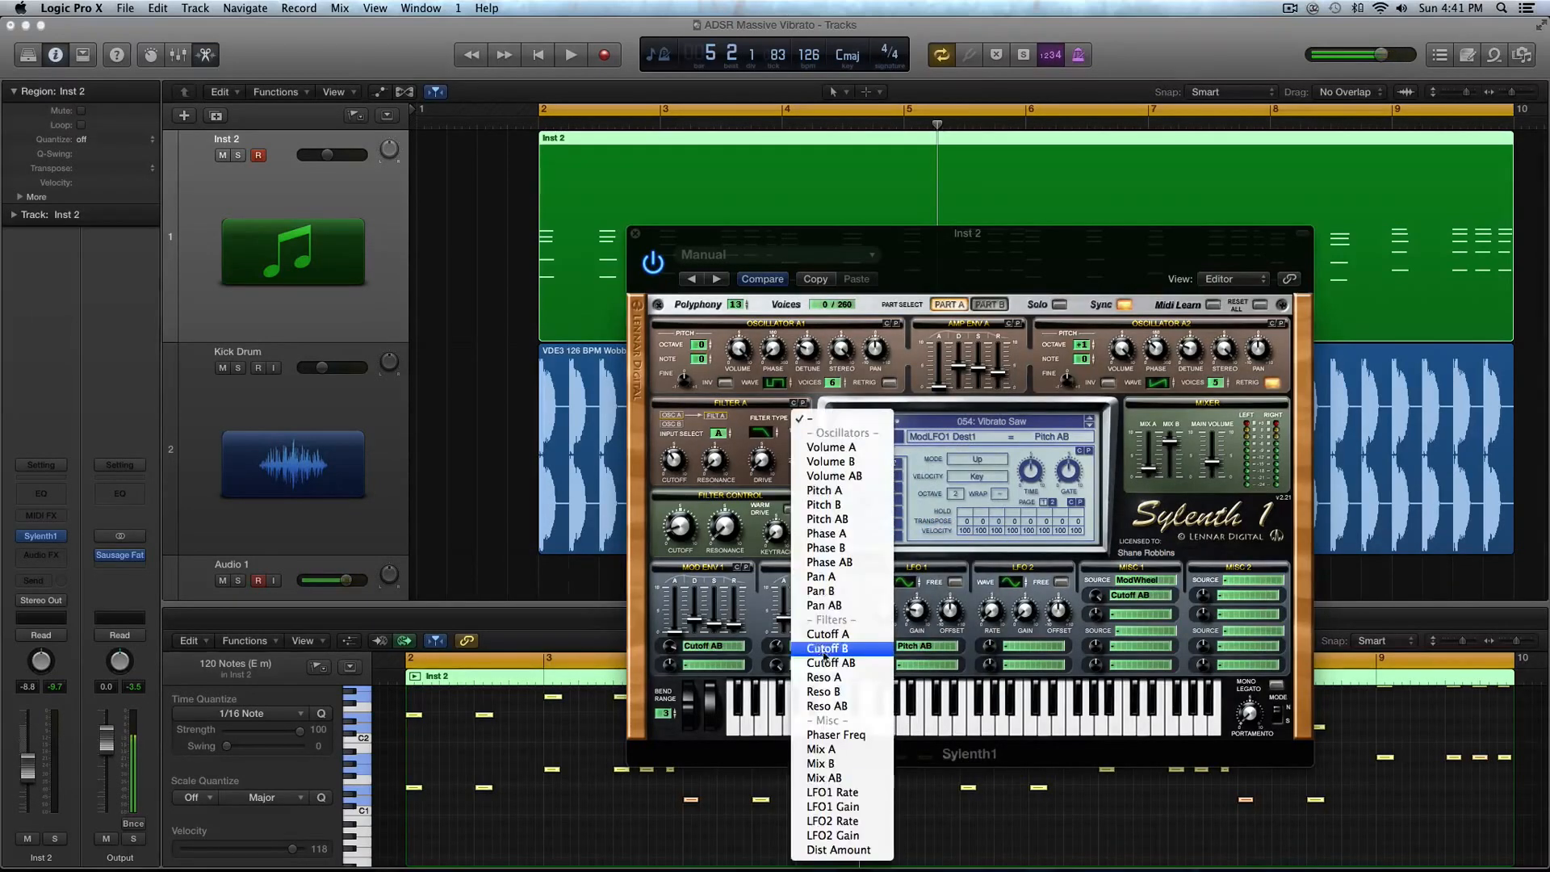
click(855, 807)
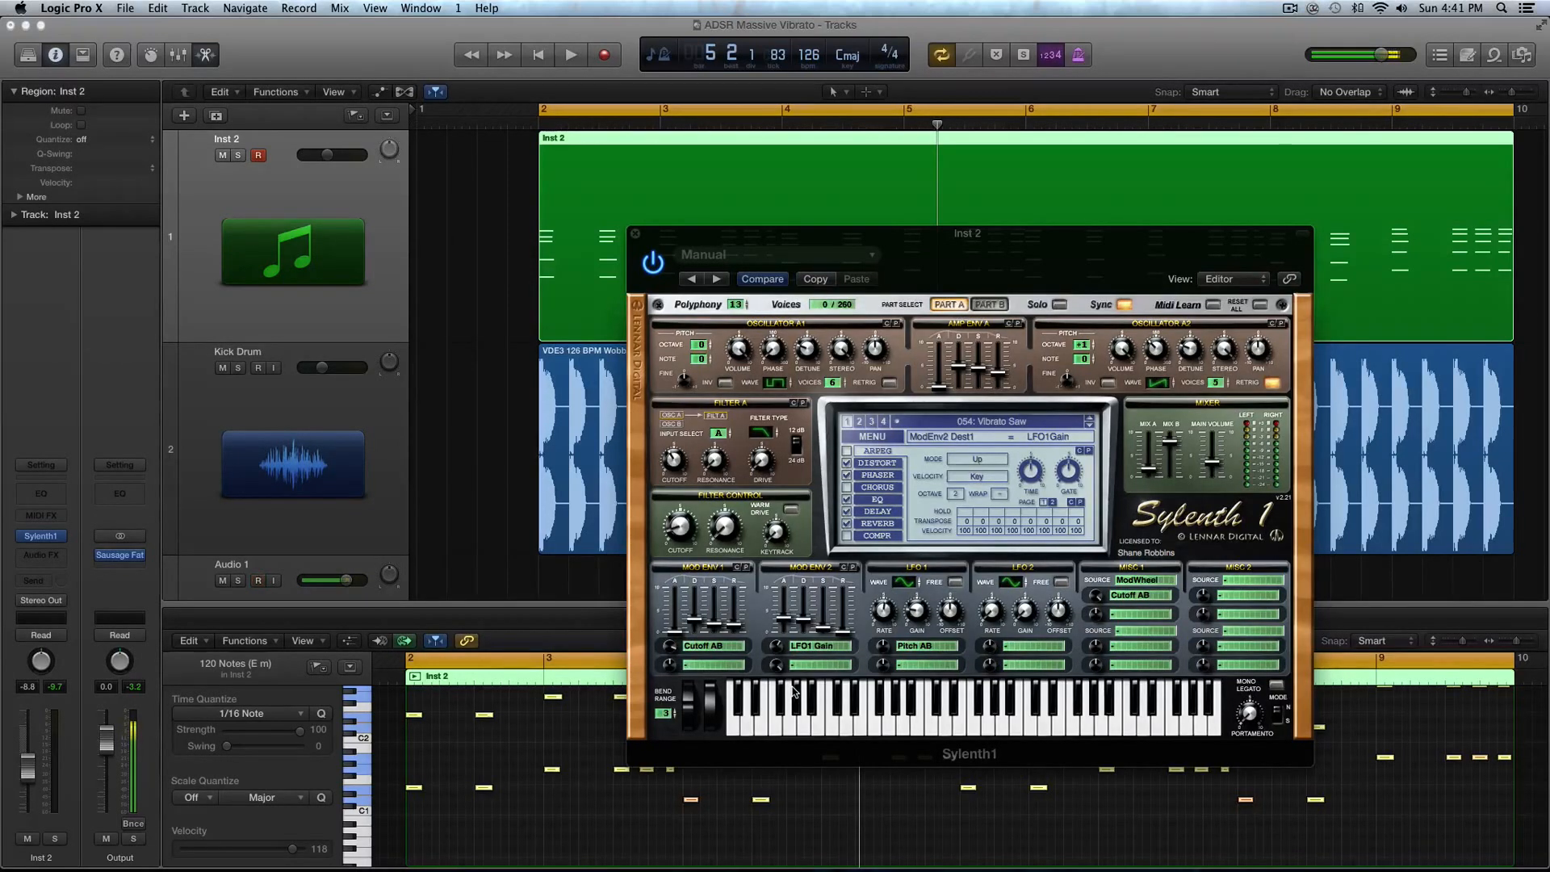
click(1070, 235)
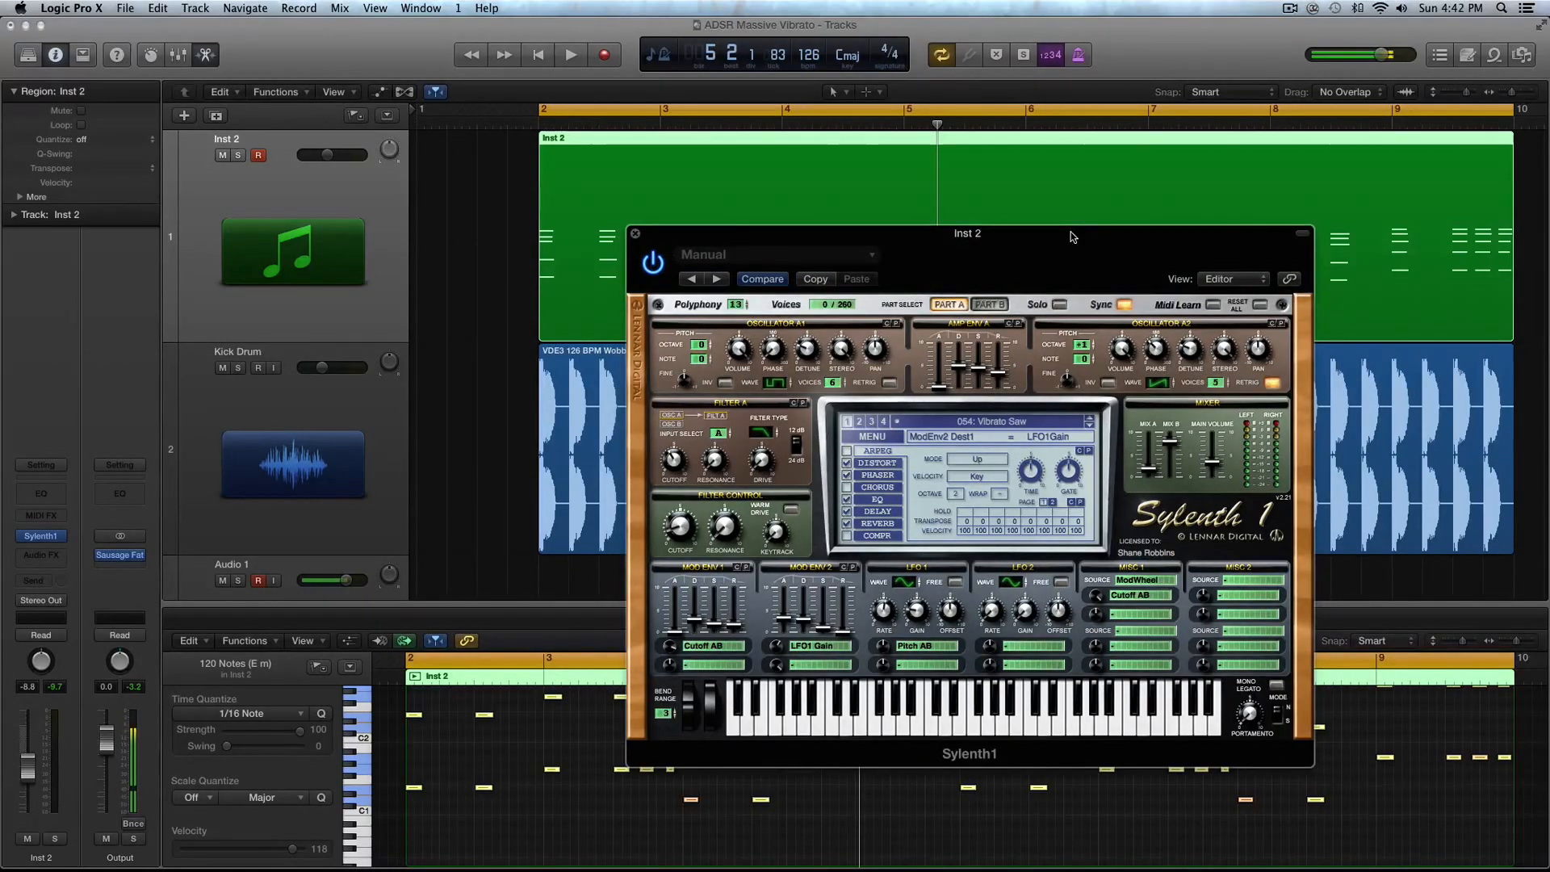